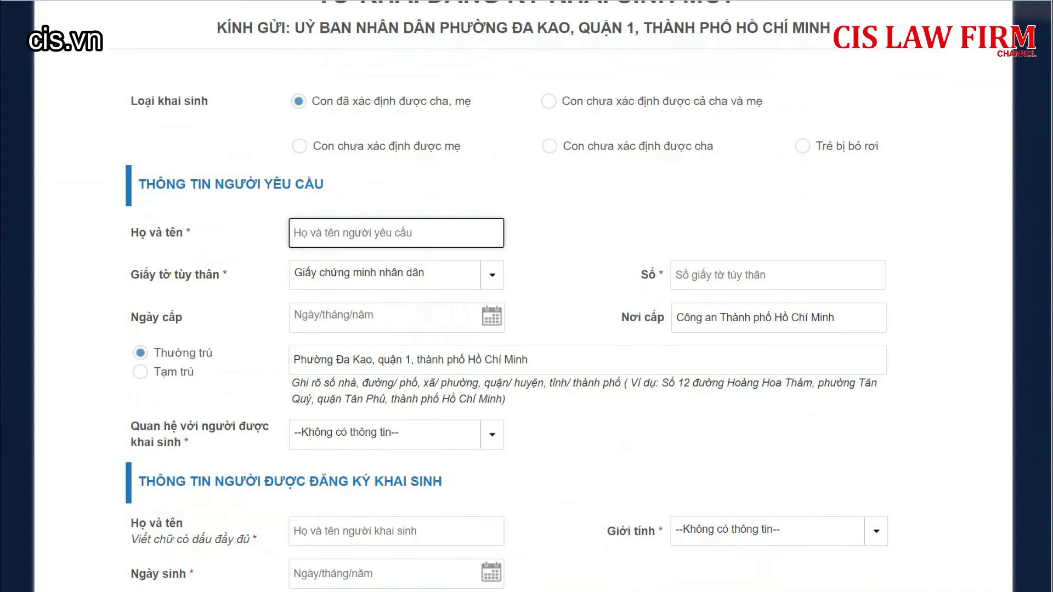
- Enter the requester's name, ID number and the ID issue date 03/08/2021
text(NGUYỄN BỈNH KHIÊM)
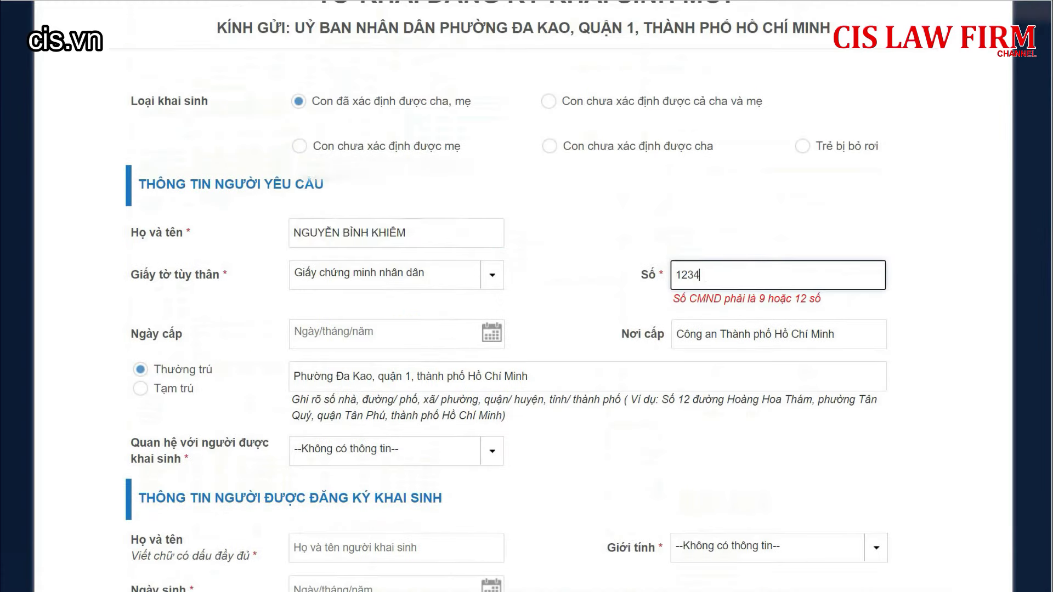
text(56789)
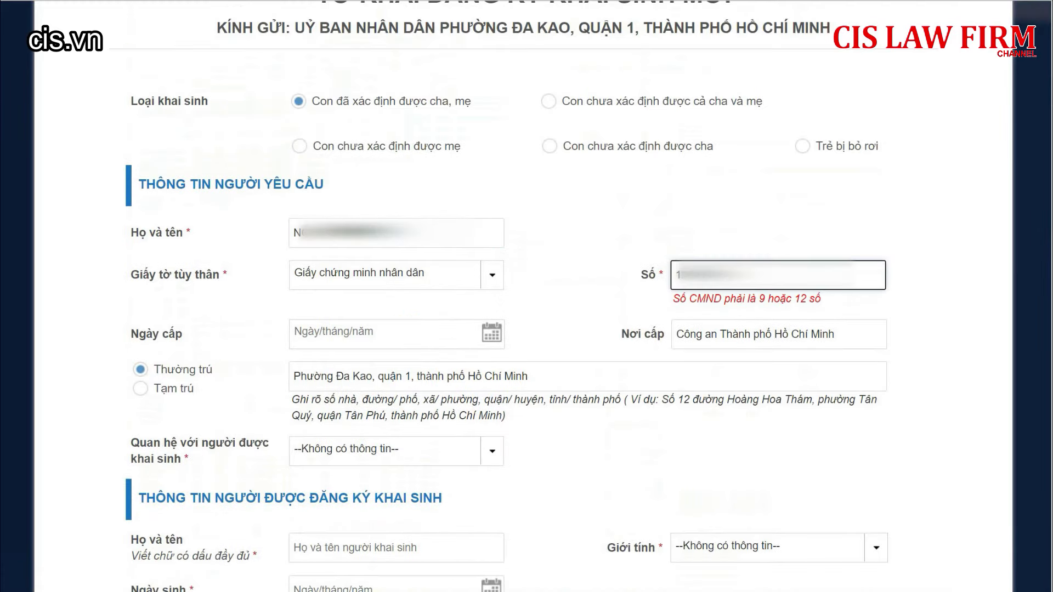
click(384, 333)
text(03/08/2021)
click(705, 317)
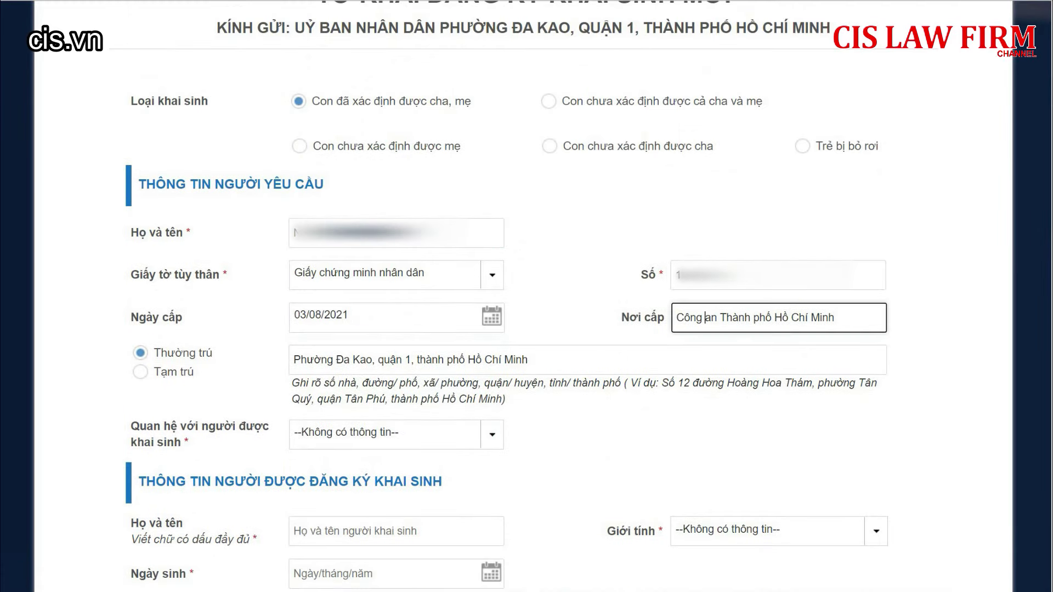
scroll(526, 296, down, 4)
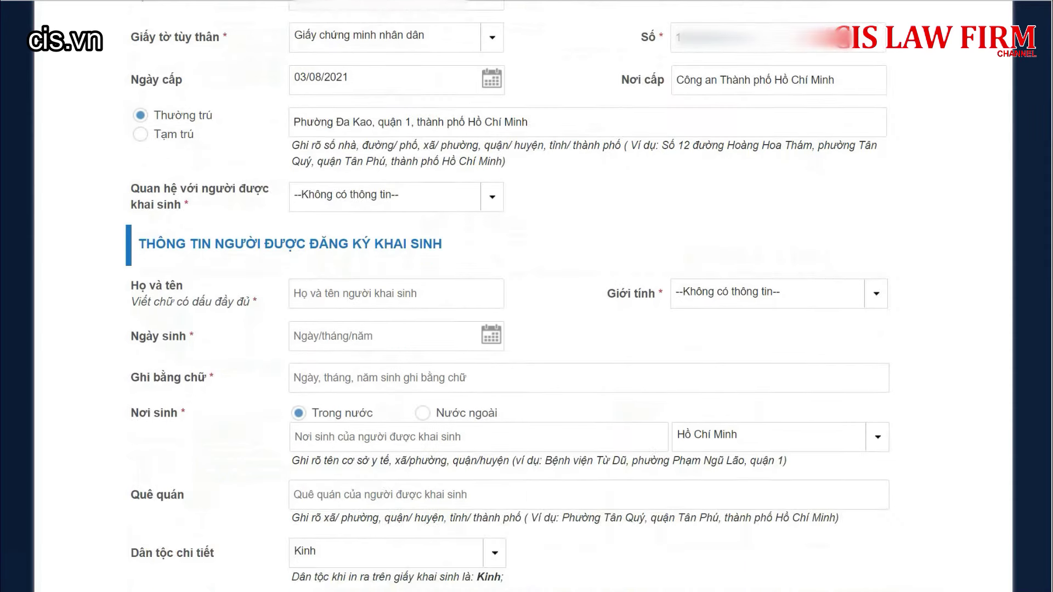
- Set the requester's relationship to the child to Cha
click(398, 194)
key(Down)
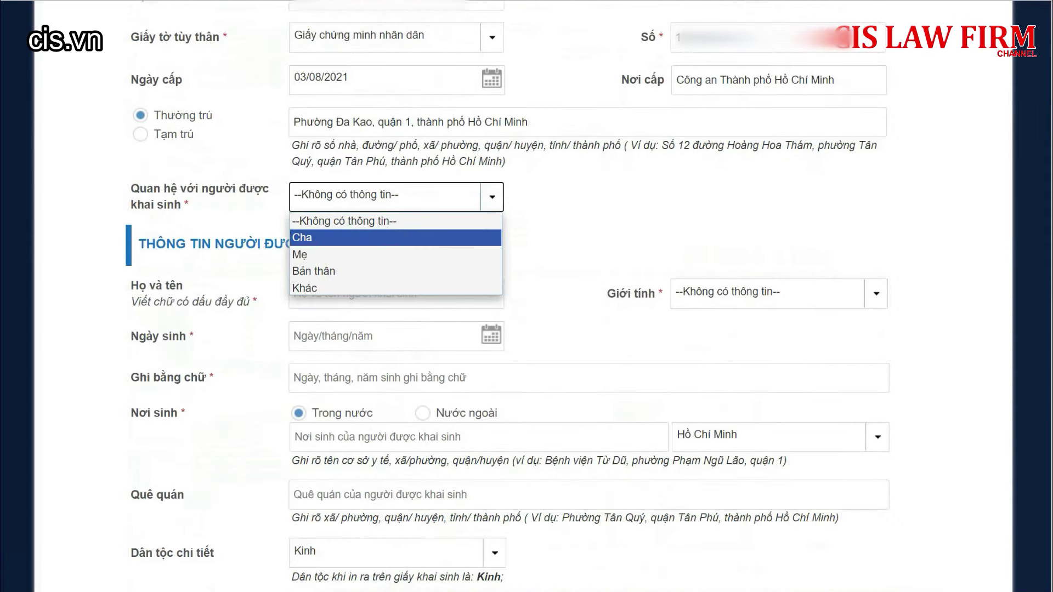
key(Return)
scroll(526, 296, down, 2)
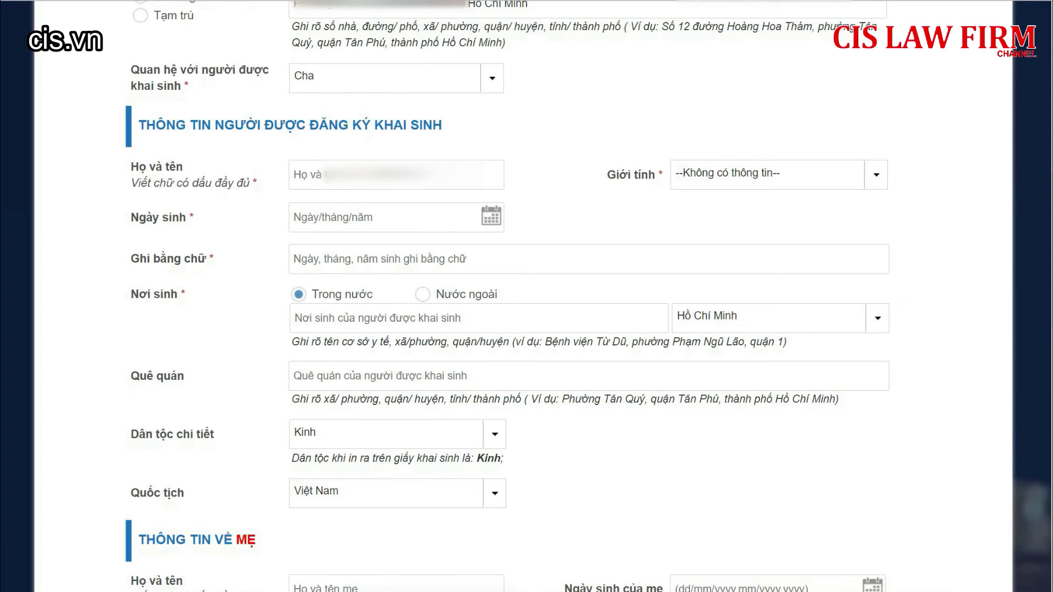
click(396, 174)
text(NGUY)
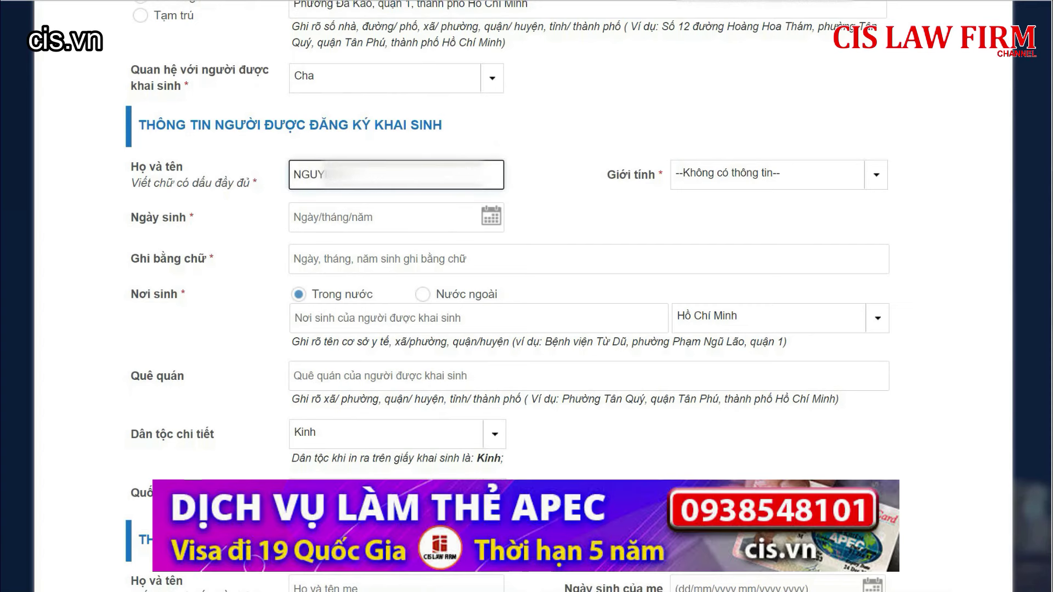
text(ỄN VĂN)
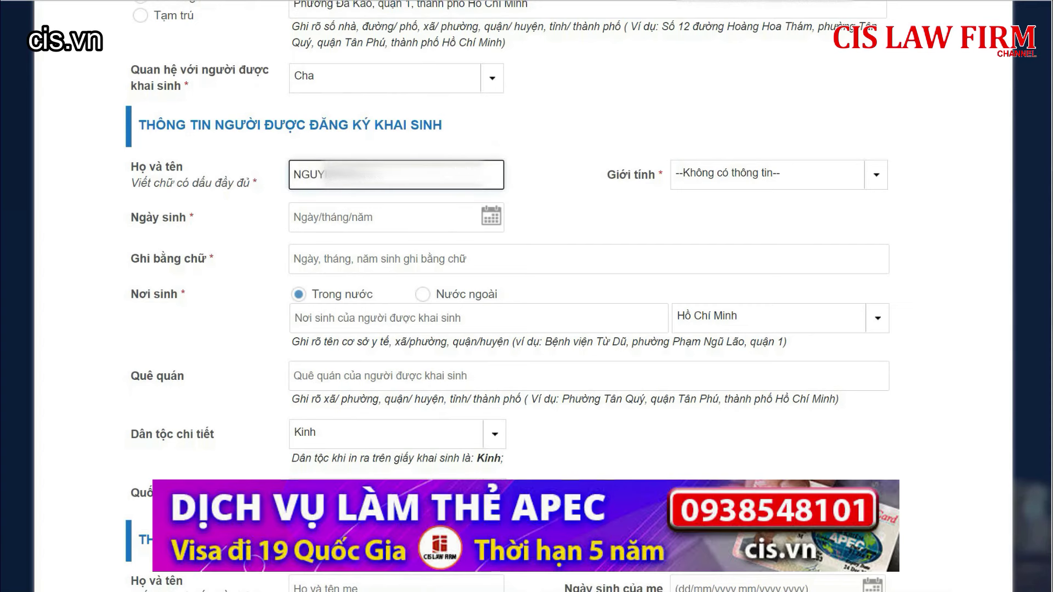
key(Tab)
key(alt+Down)
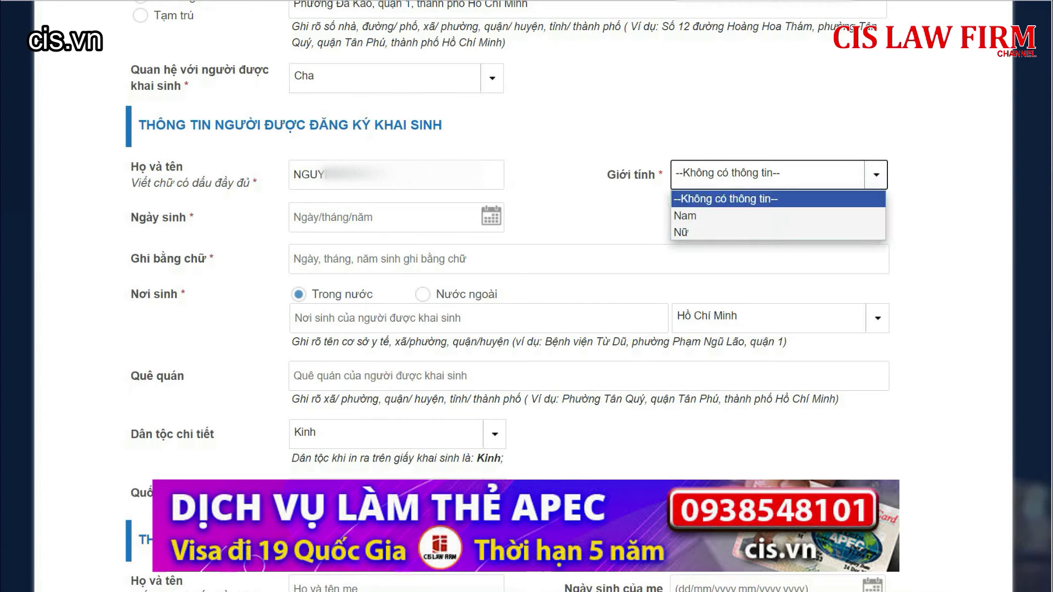
key(Down)
key(Return)
key(Tab)
text(13)
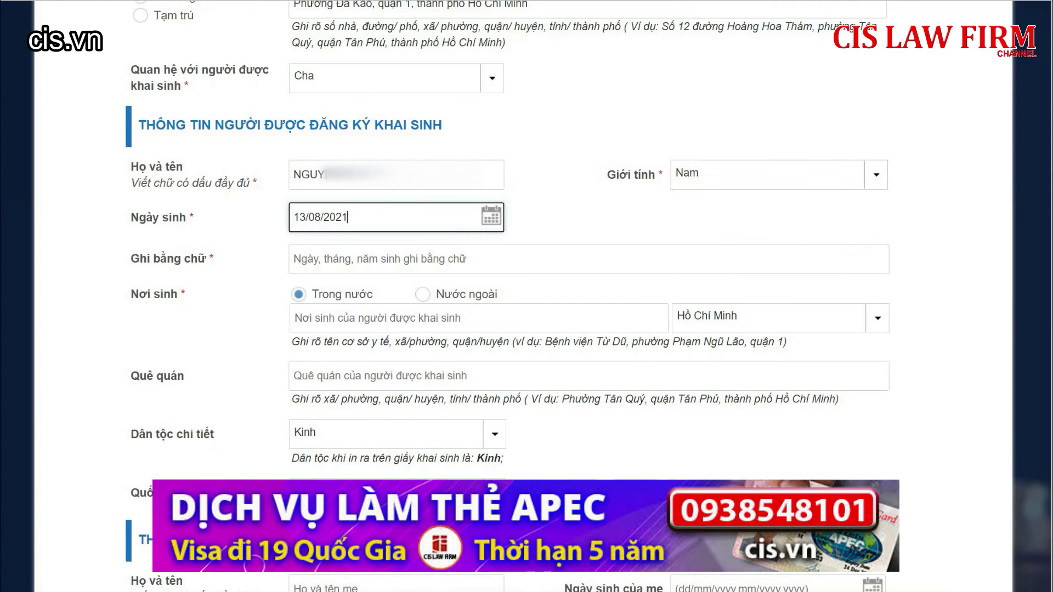
key(Tab)
- Fill in the child's place of birth and the hometown Đa Kao
scroll(526, 296, down, 2)
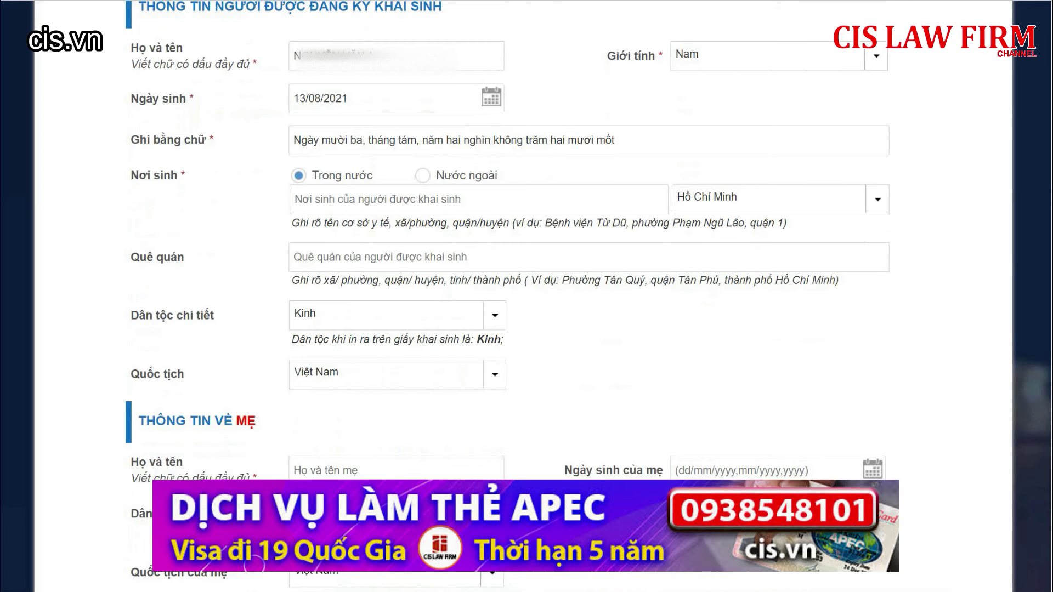
click(324, 199)
text(BÊNH)
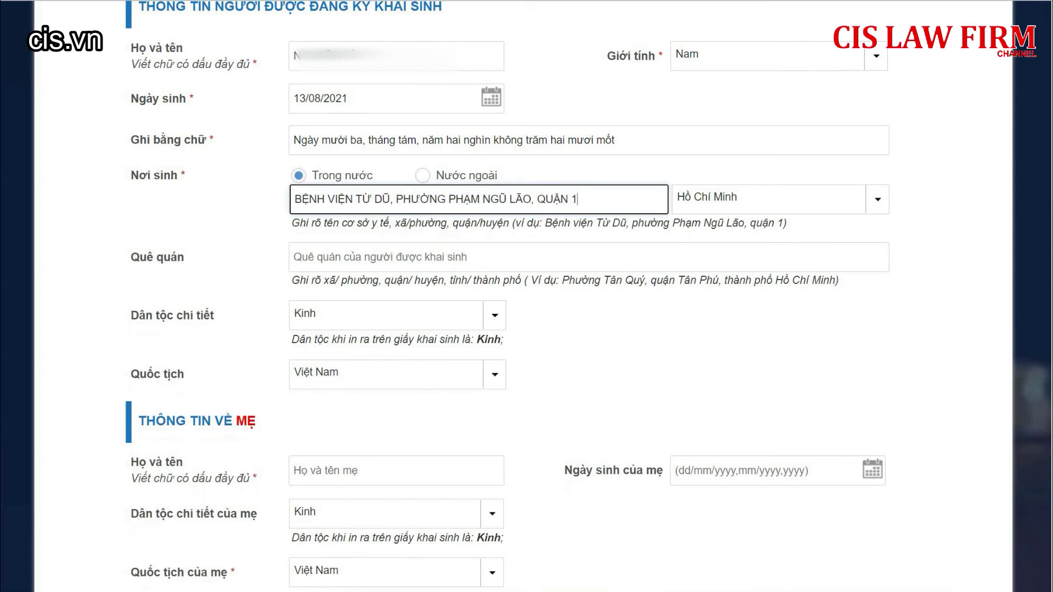
click(296, 257)
text(PHƯƠNG ĐA KAO, QUẬN 1, THÀNH PHỐ HỒ CHÍ MINH)
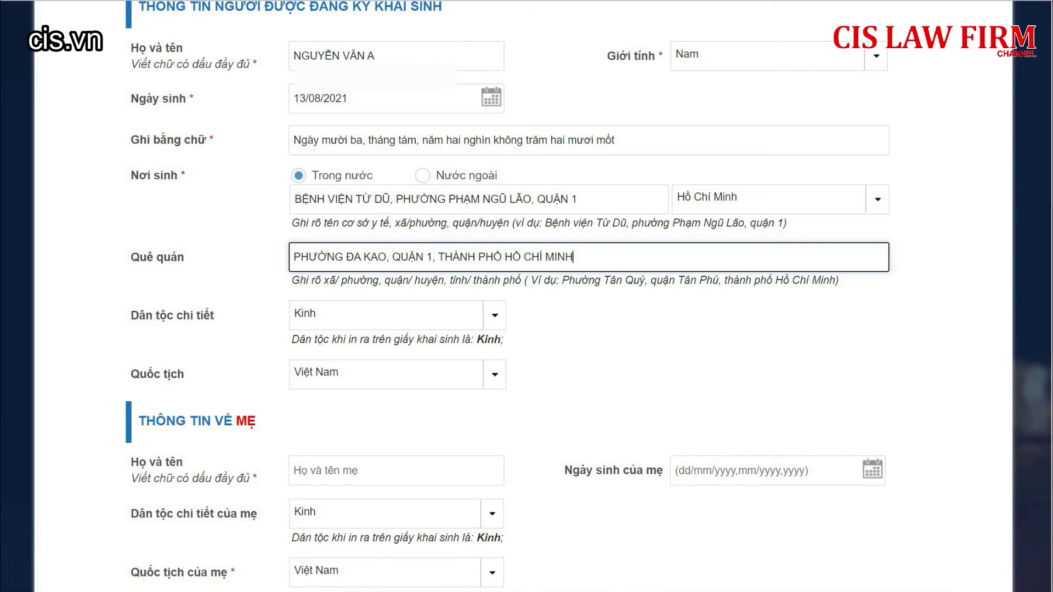
key(Tab)
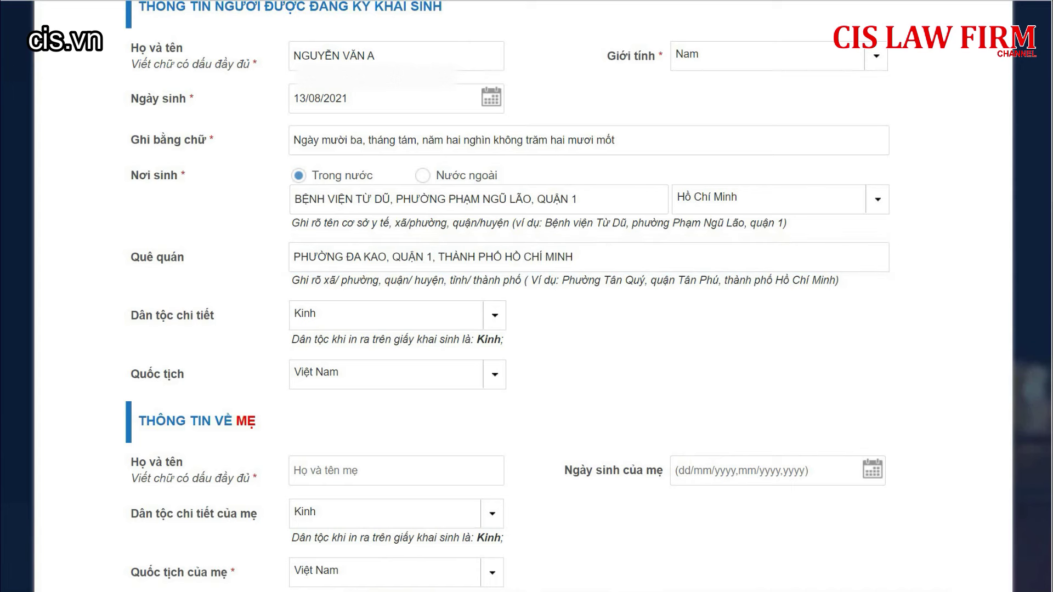
scroll(526, 296, down, 2)
scroll(526, 296, down, 2)
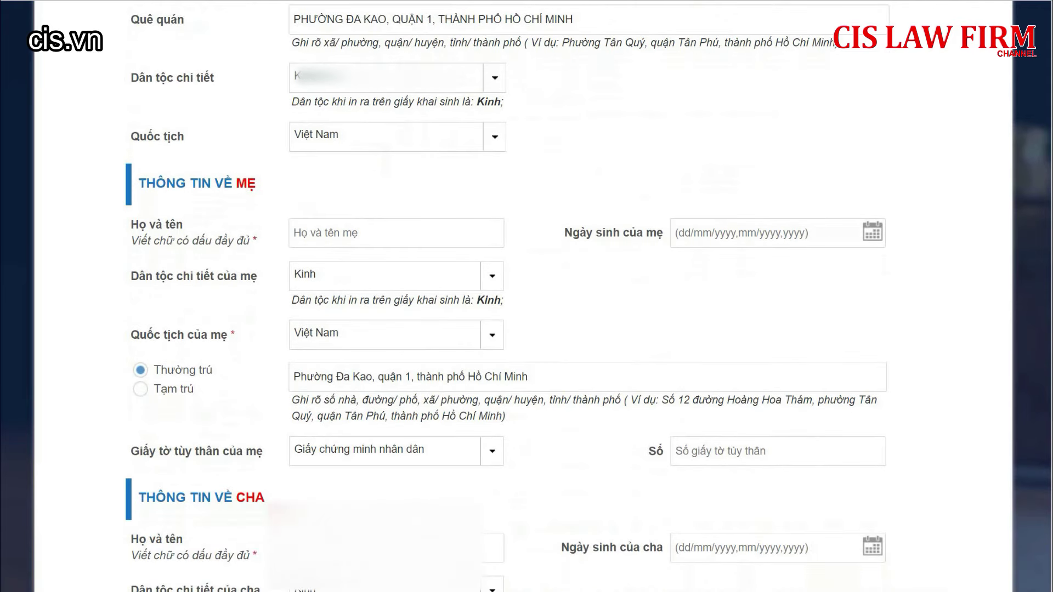
click(296, 233)
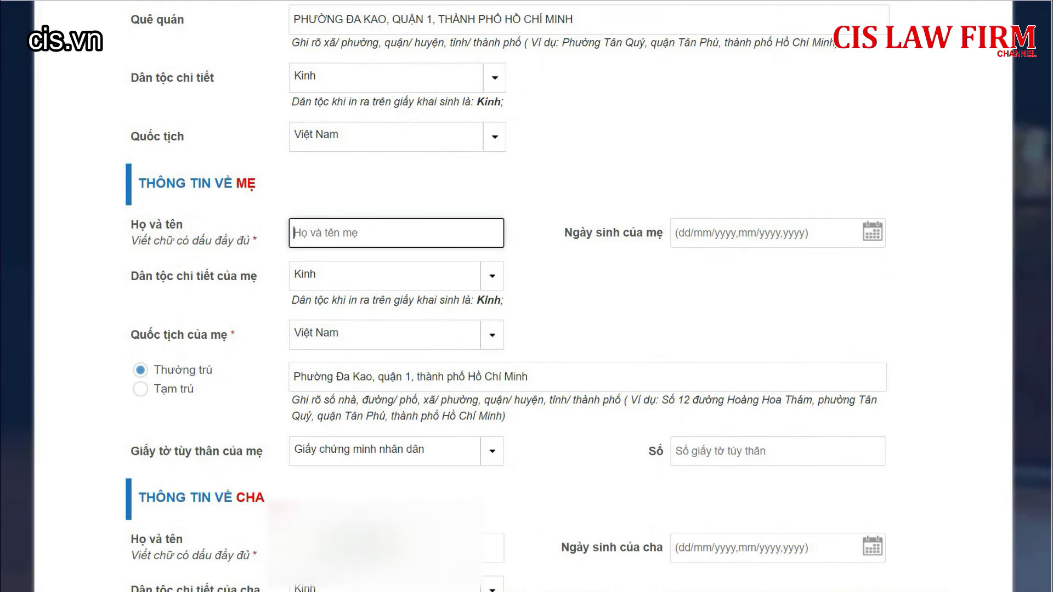
text(TRÂ)
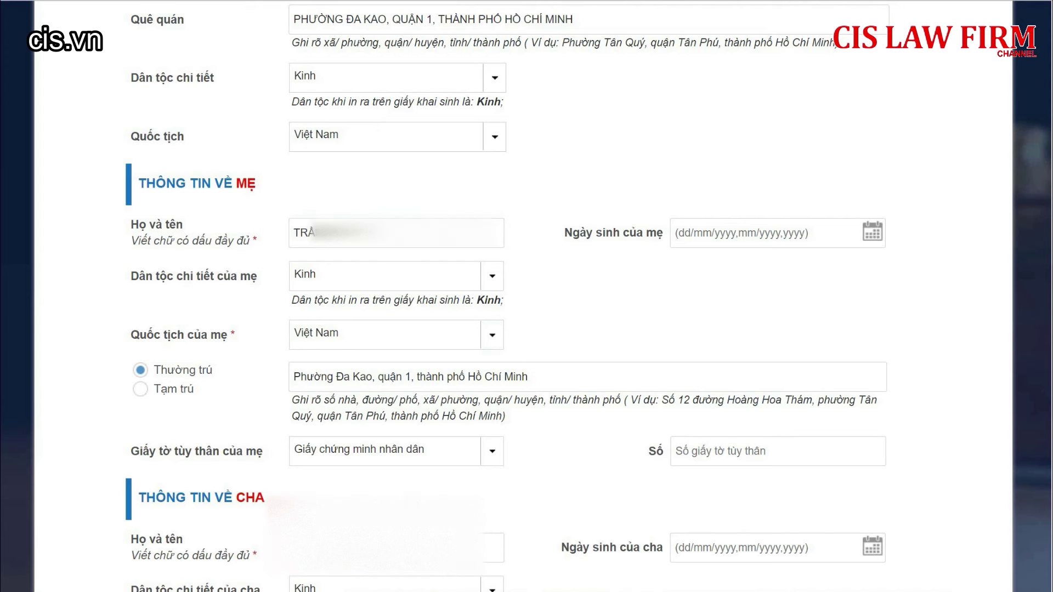
click(768, 233)
text(11/11/)
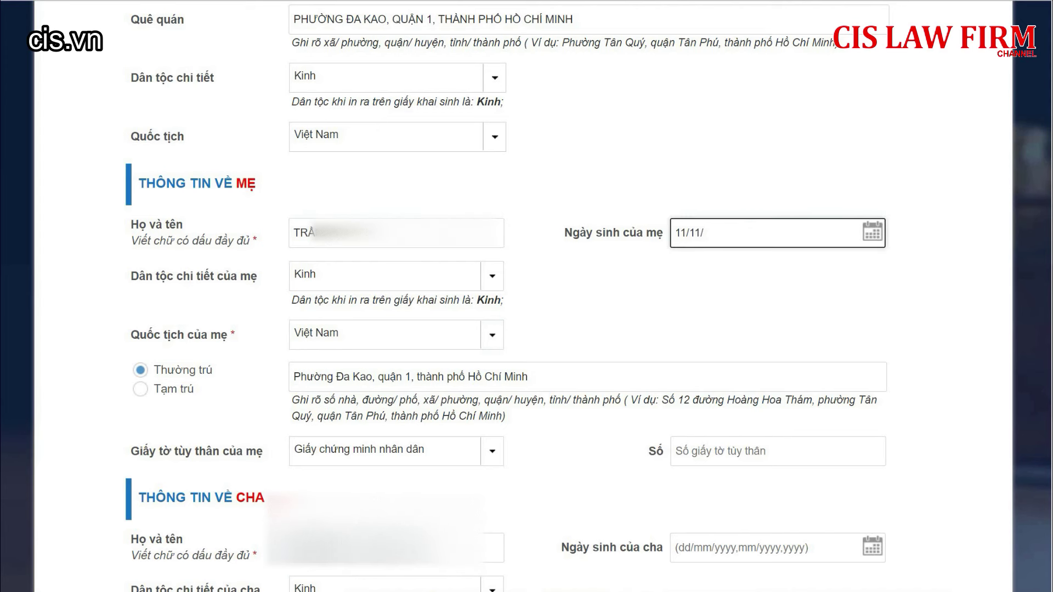
text(1980)
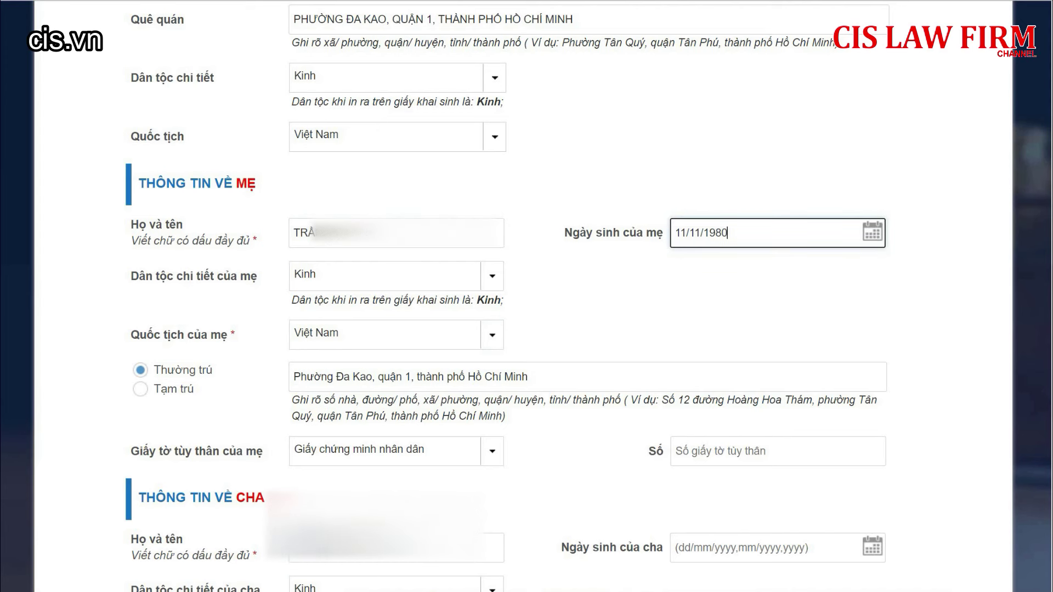
scroll(527, 296, down, 4)
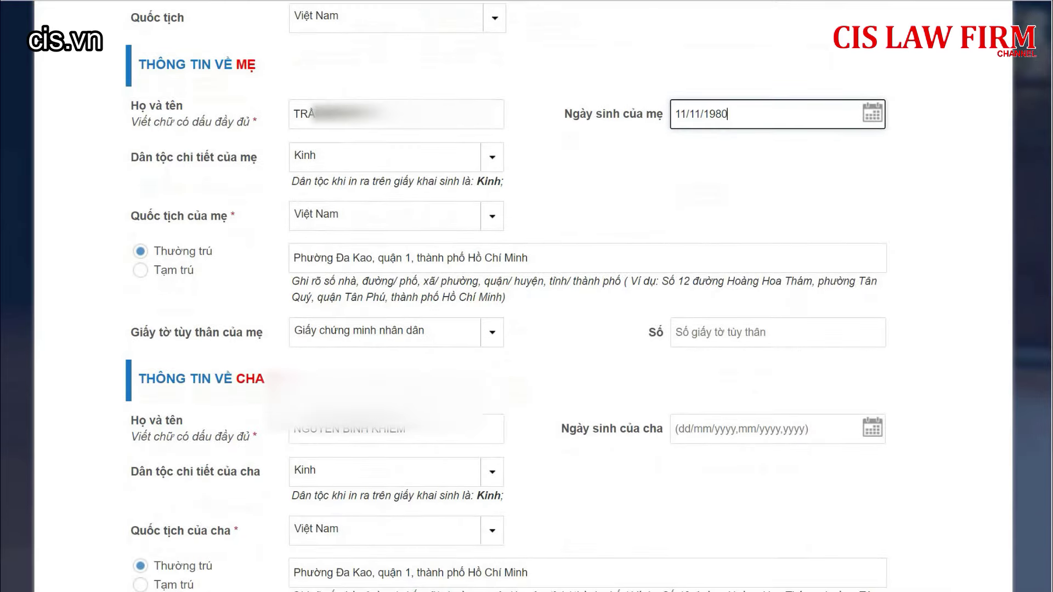
click(777, 229)
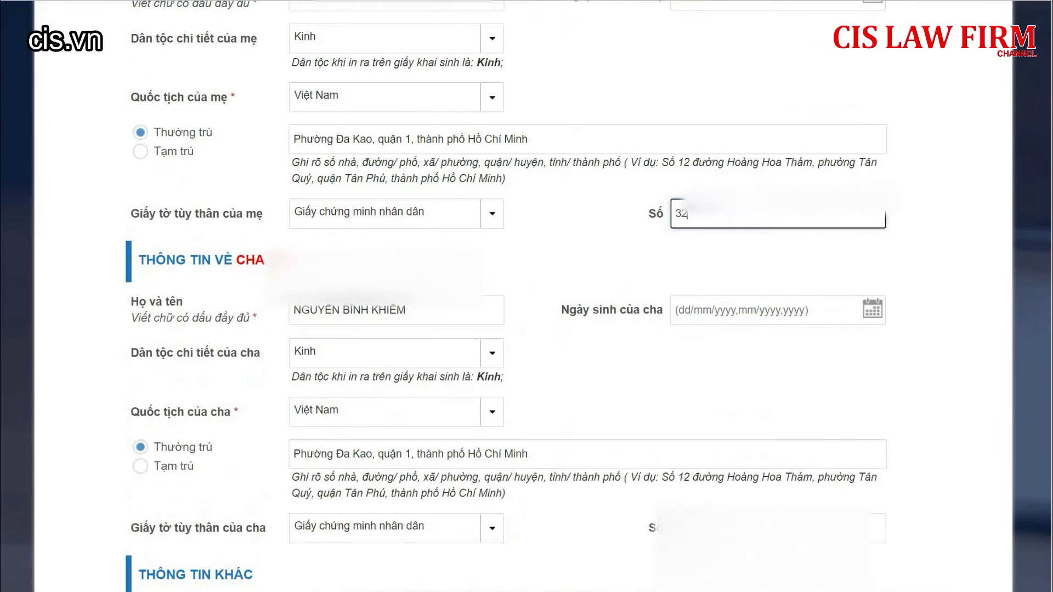
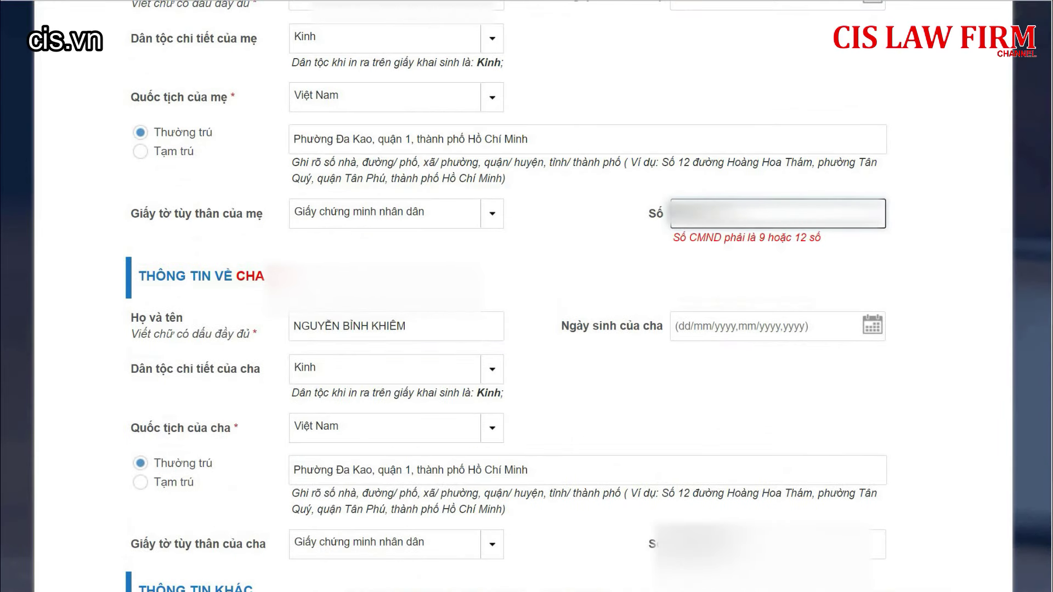
key(Tab)
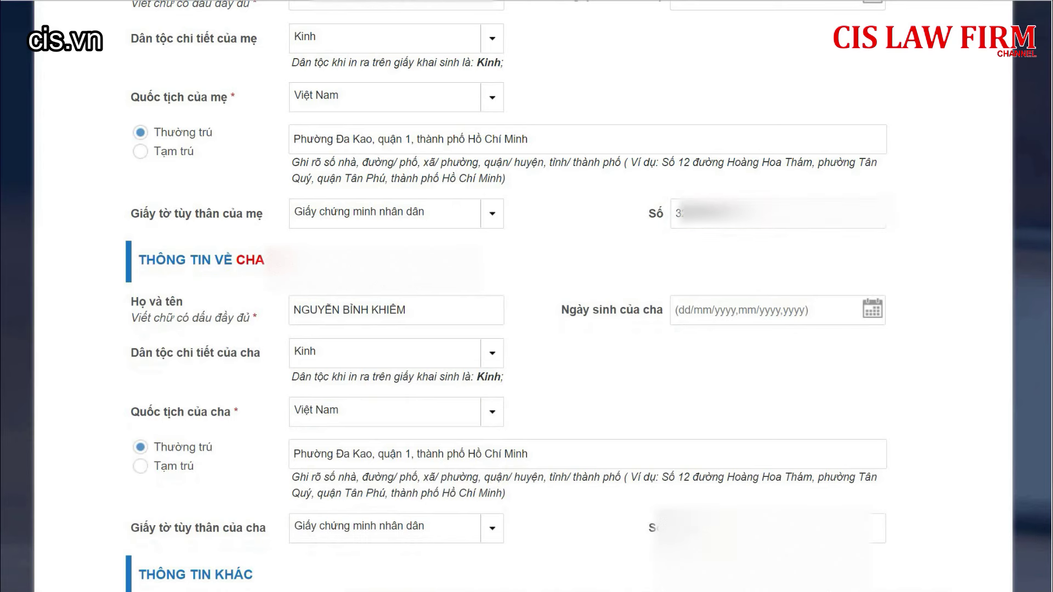
scroll(526, 296, down, 6)
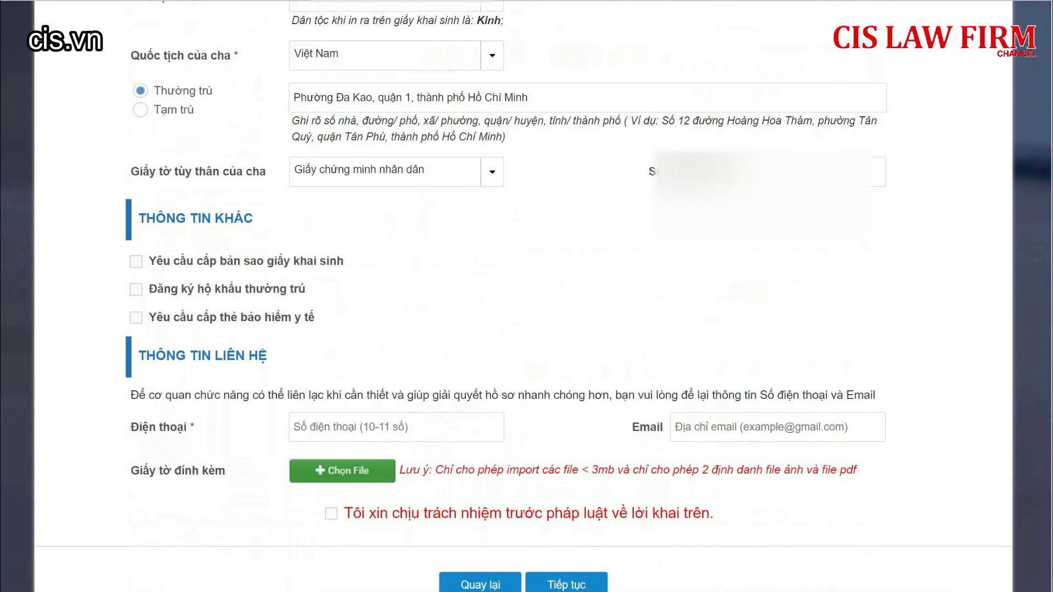
- Enter the contact phone number and accept the declaration of legal responsibility
scroll(526, 296, down, 1)
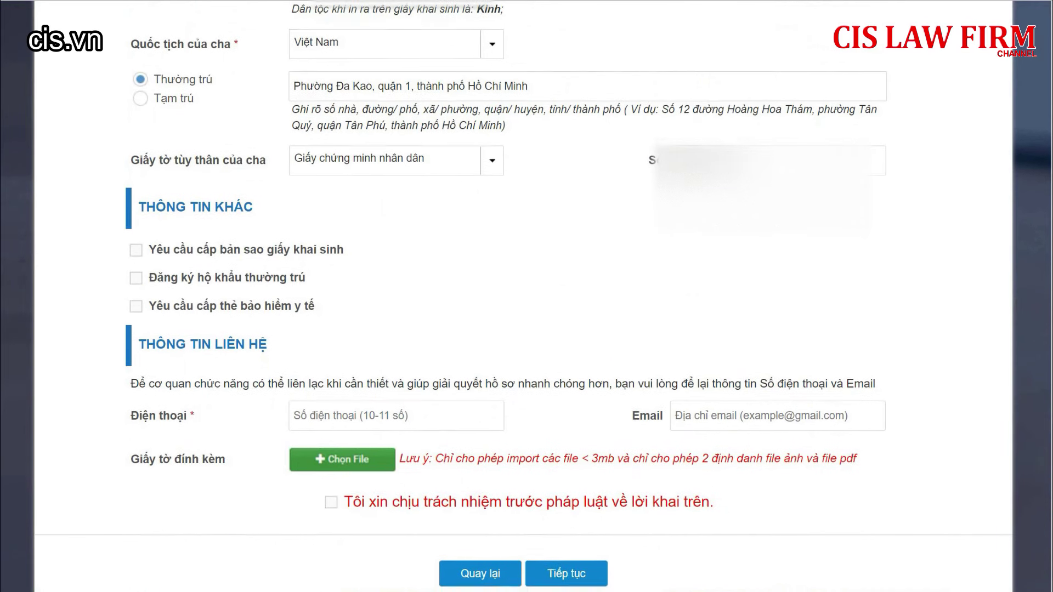
click(396, 415)
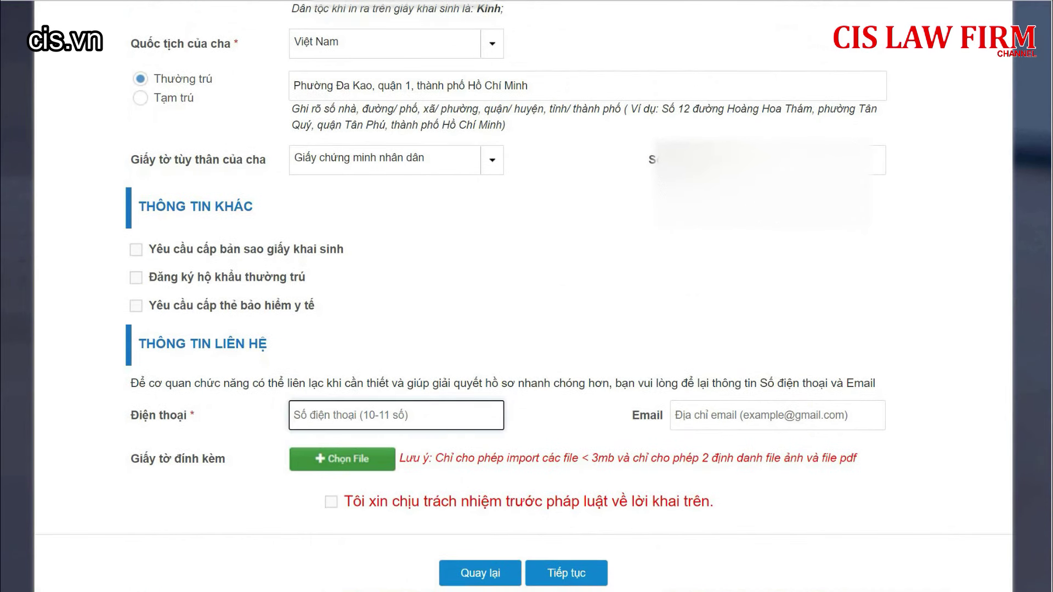
text(09)
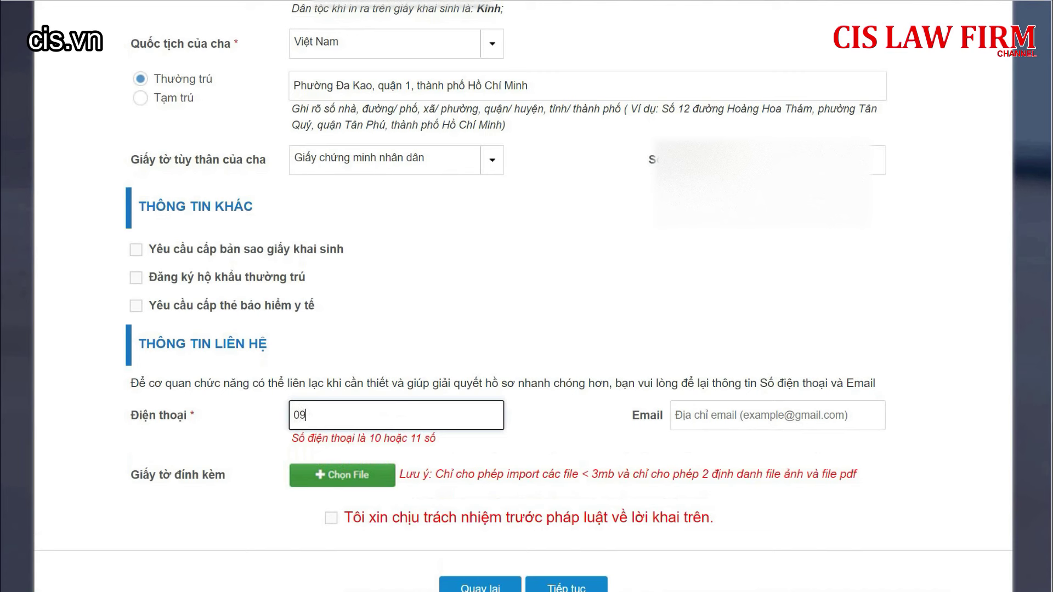
text(88)
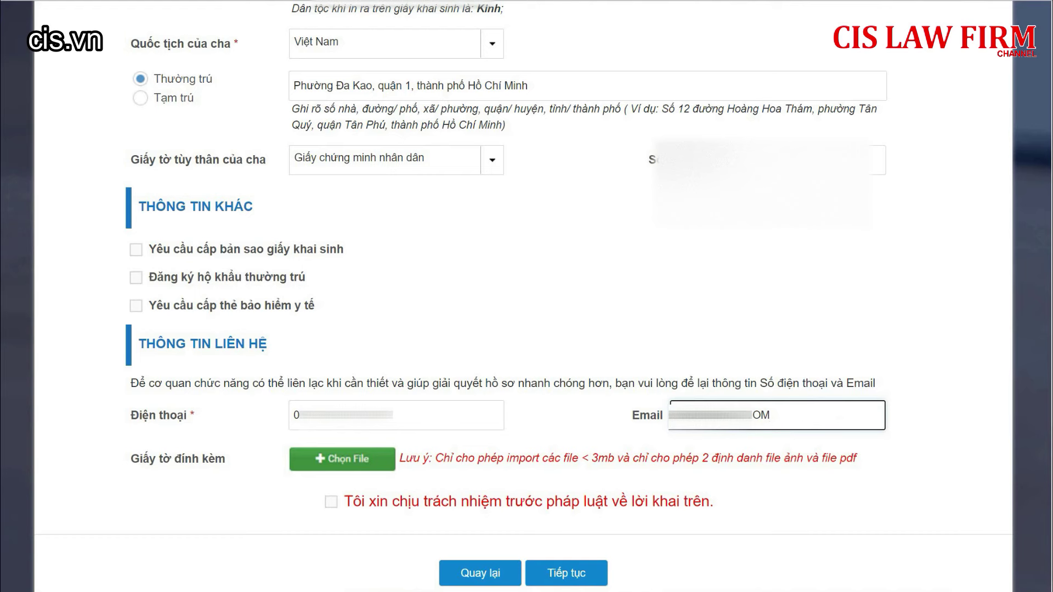
click(331, 501)
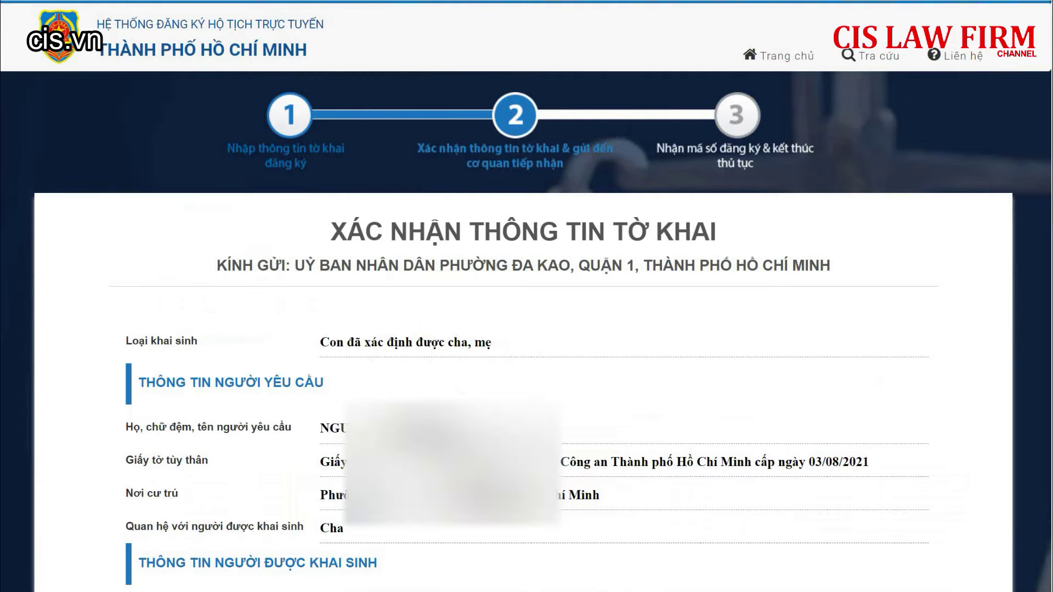
- Review the confirmation page to the bottom and enter the verification code
scroll(527, 296, down, 5)
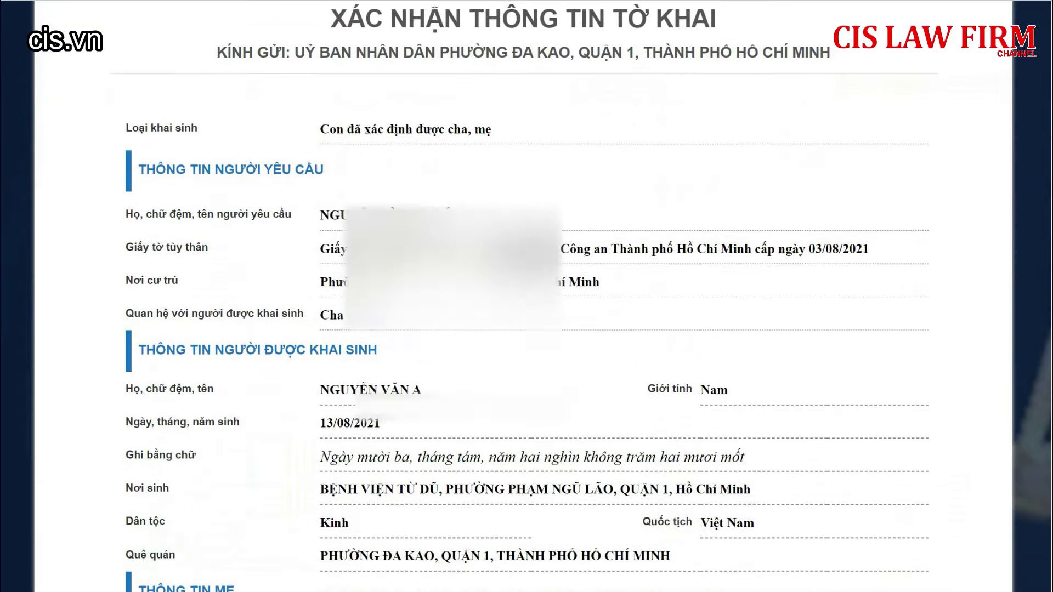
scroll(526, 296, down, 7)
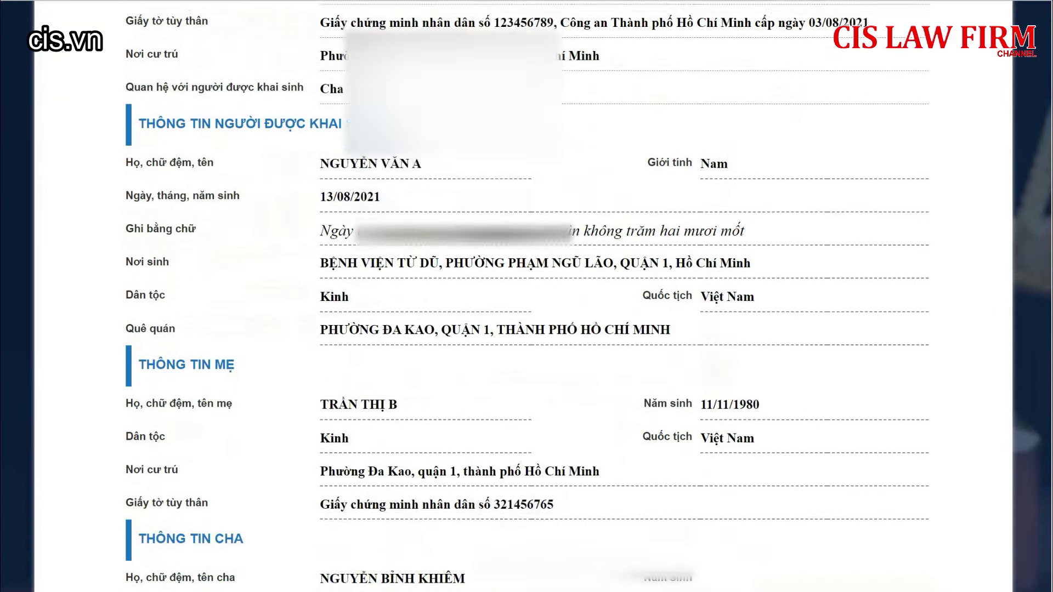
scroll(526, 296, down, 7)
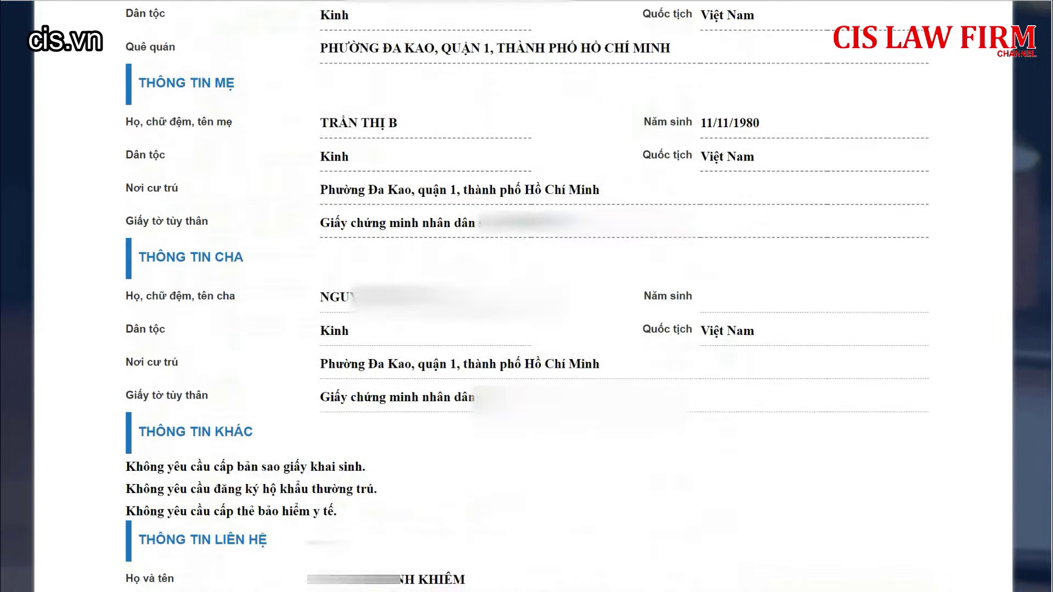
scroll(526, 296, down, 1)
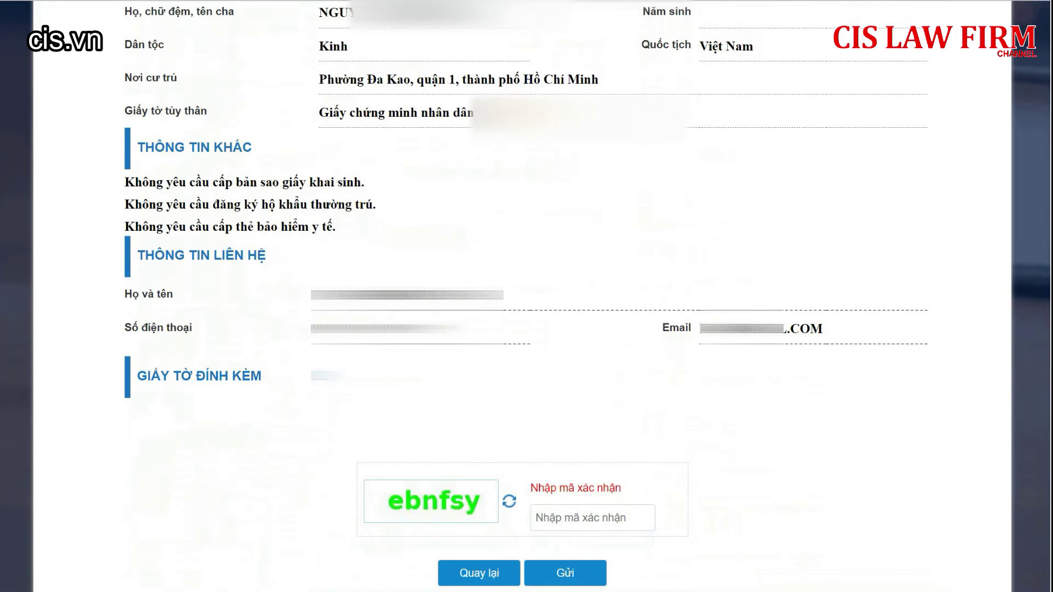
click(592, 518)
text(ebnfs)
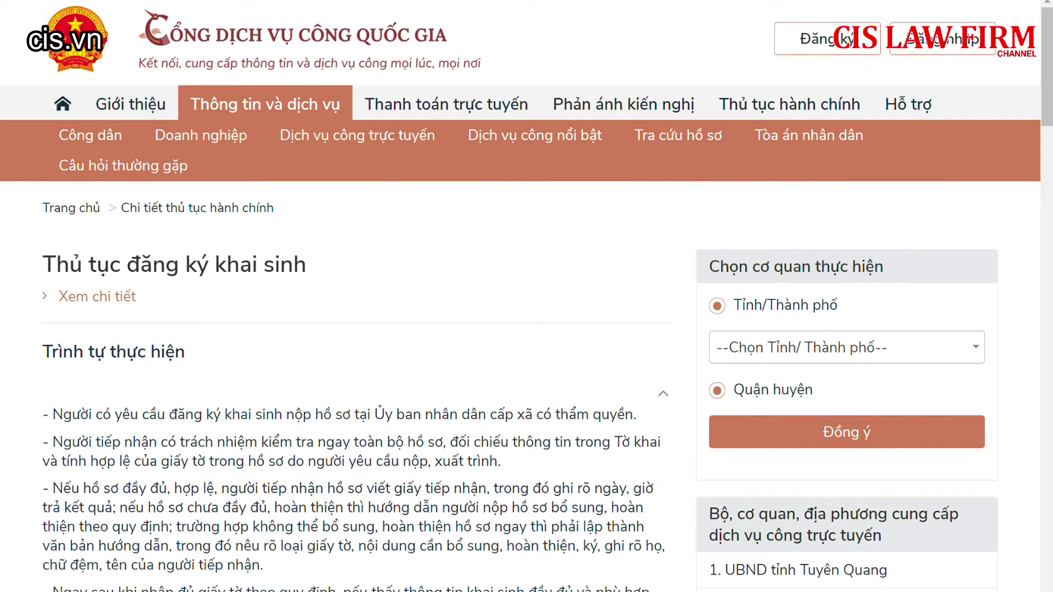
- Set the receiving agency to Thành phố Hồ Chí Minh, Quận 9, Phường Hiệp Phú and apply it
scroll(447, 388, down, 2)
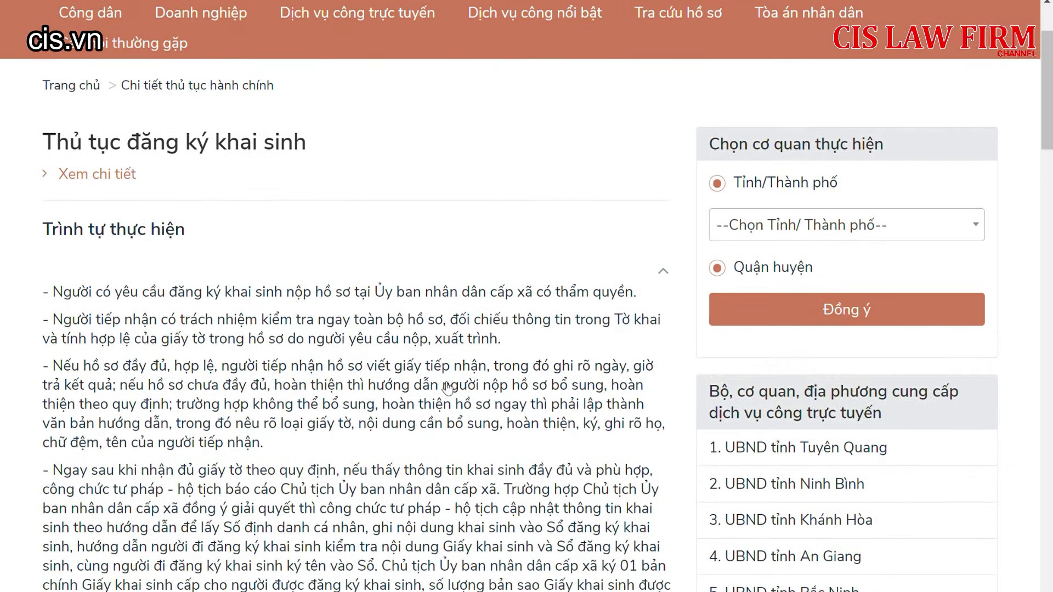
click(983, 225)
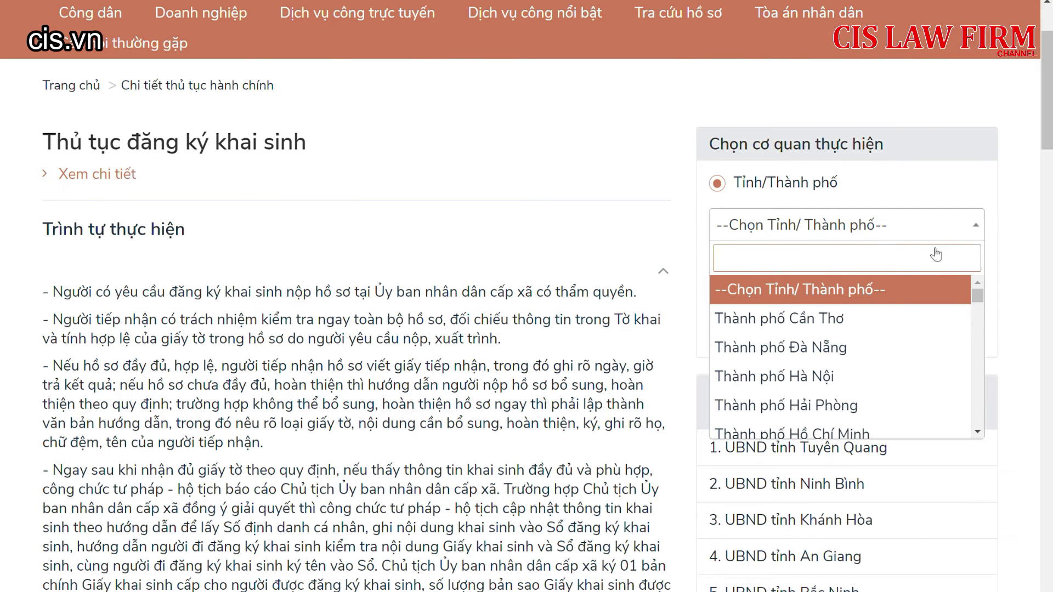
scroll(855, 343, down, 1)
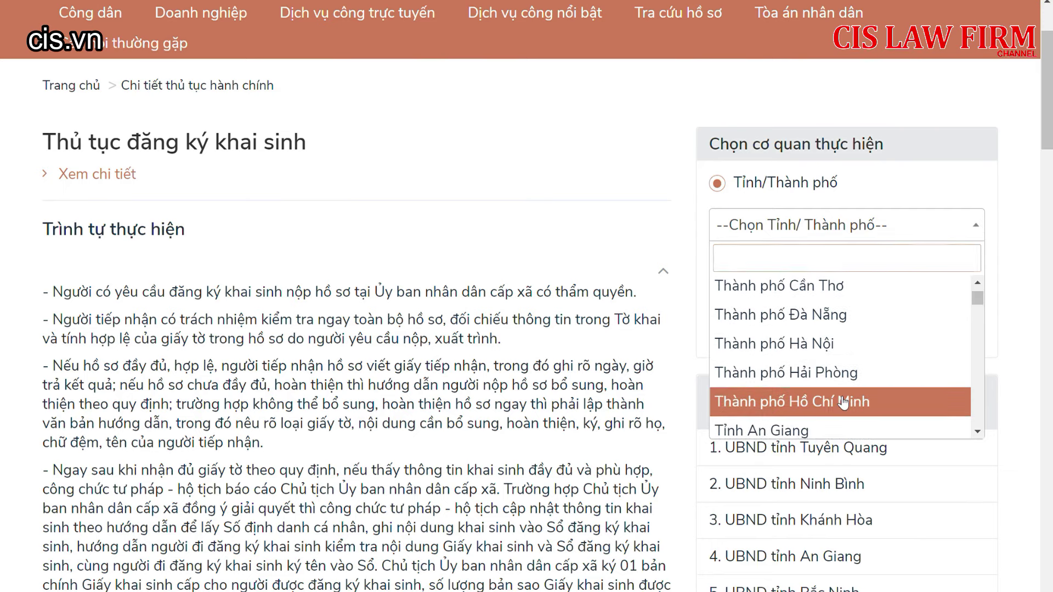
click(843, 402)
click(840, 320)
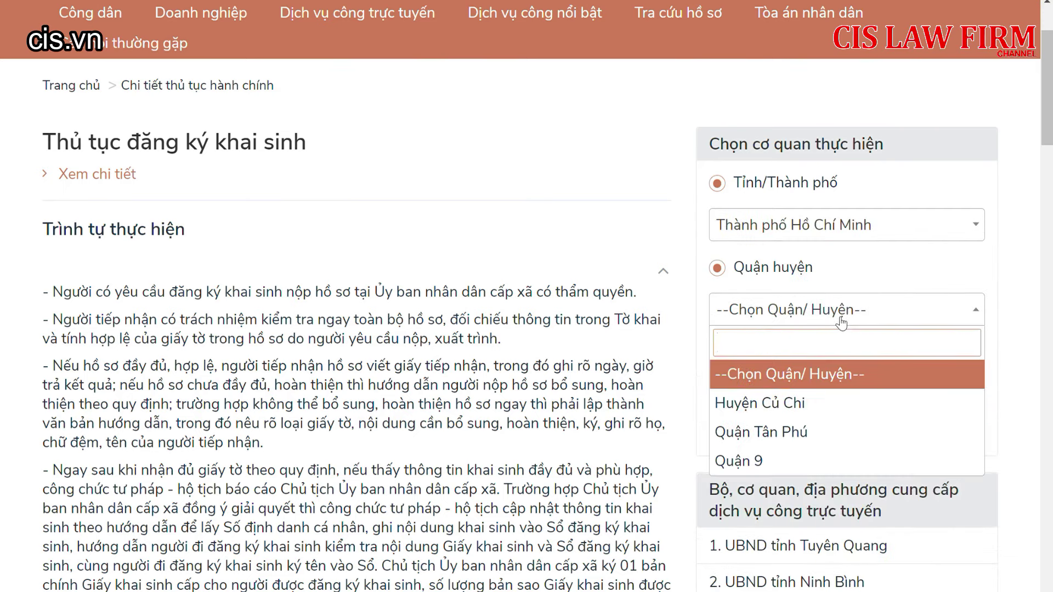
click(777, 459)
click(791, 376)
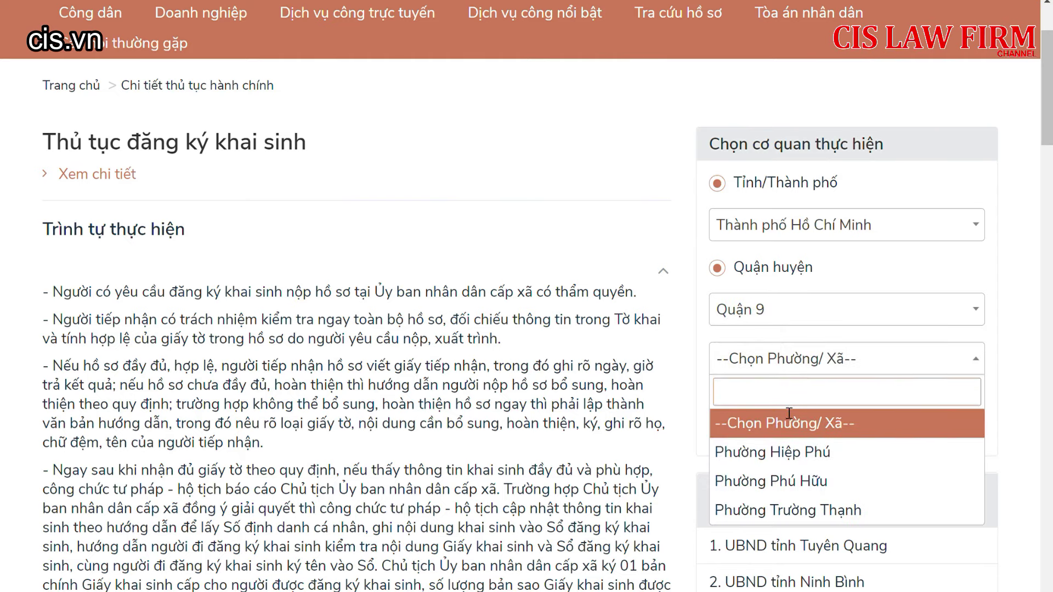
click(787, 452)
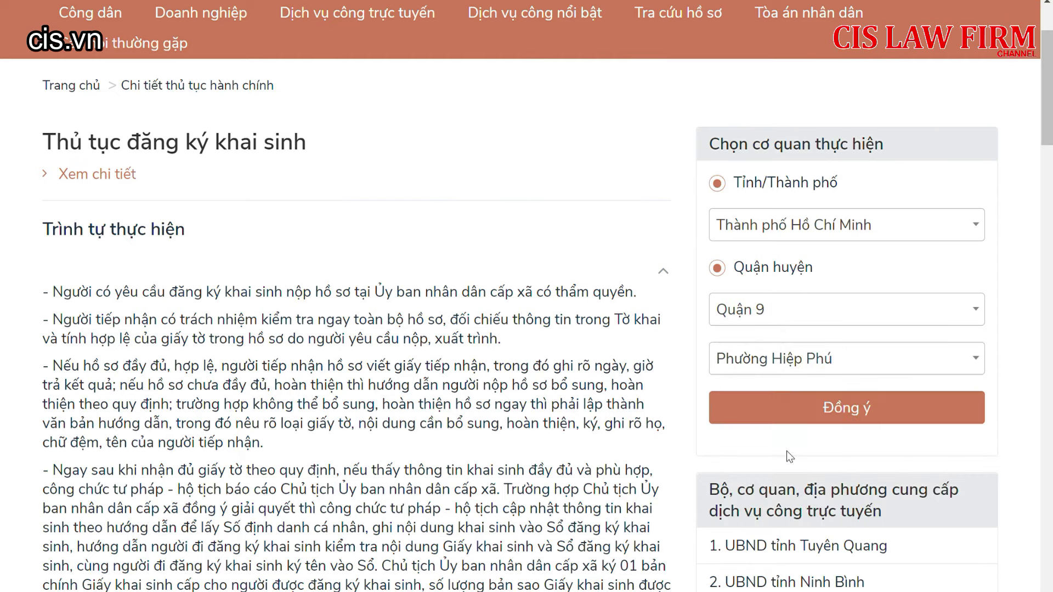
click(847, 408)
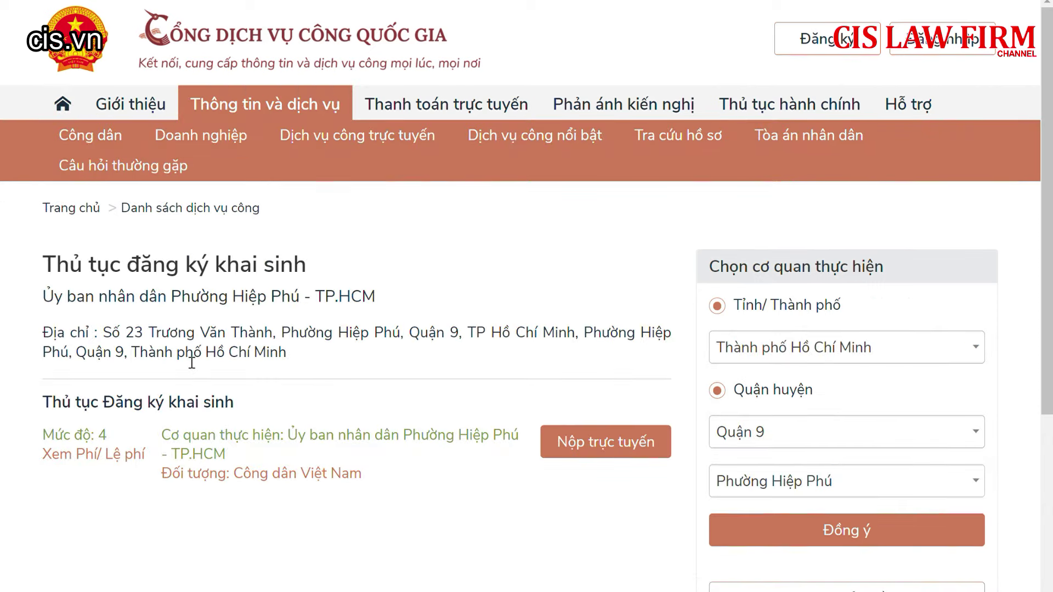
- Sign in with the login verification code and confirm the one-time code
scroll(191, 362, down, 2)
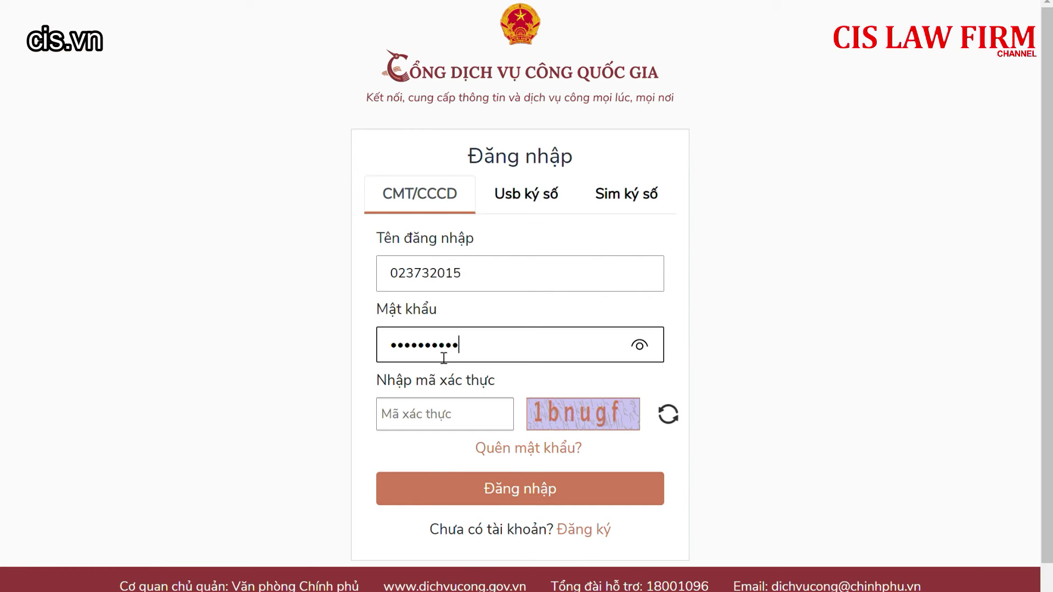
click(452, 408)
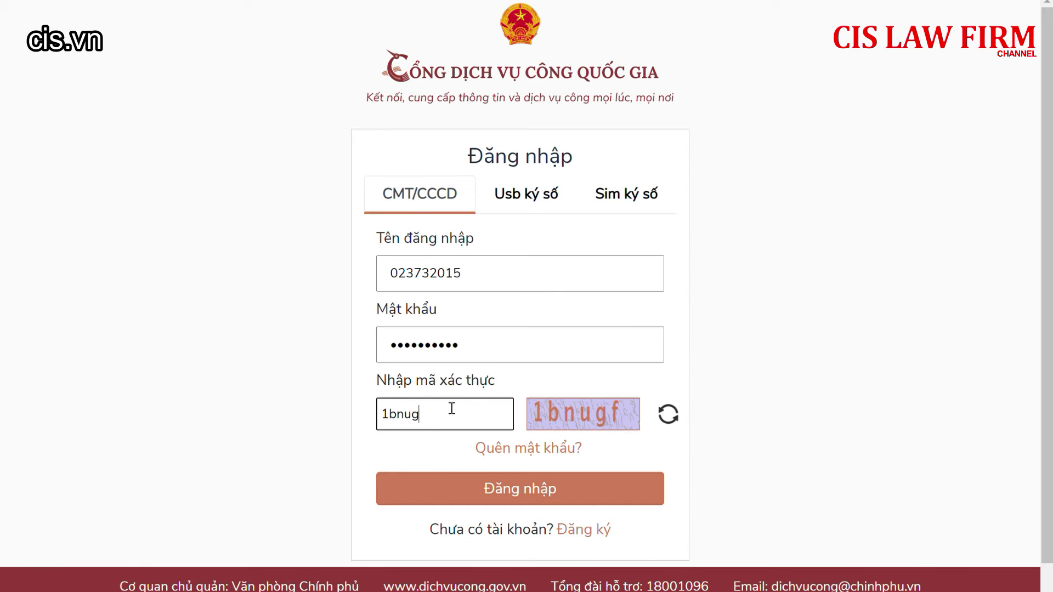
click(501, 502)
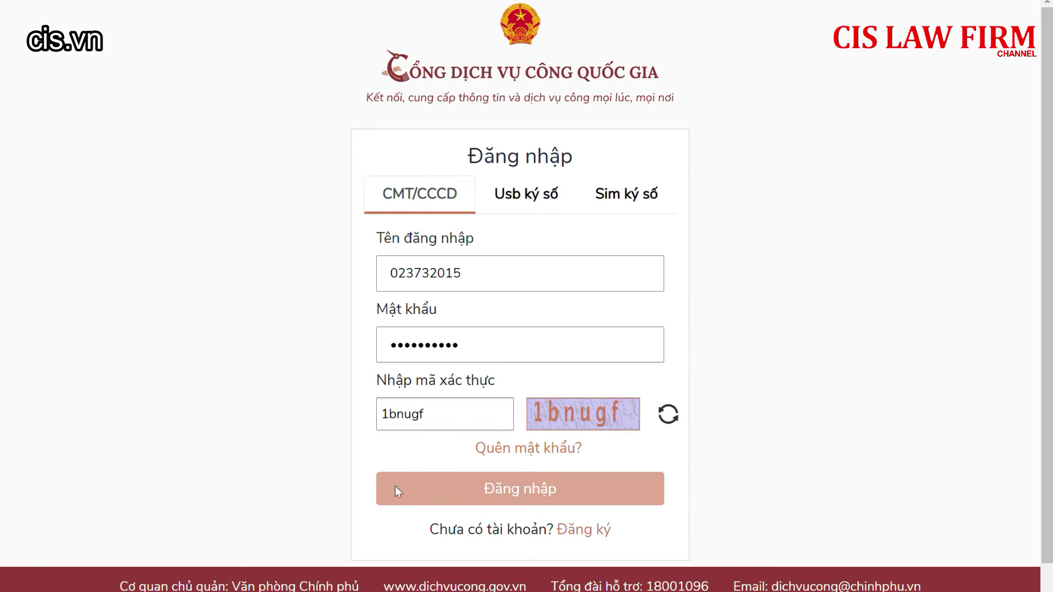
click(621, 359)
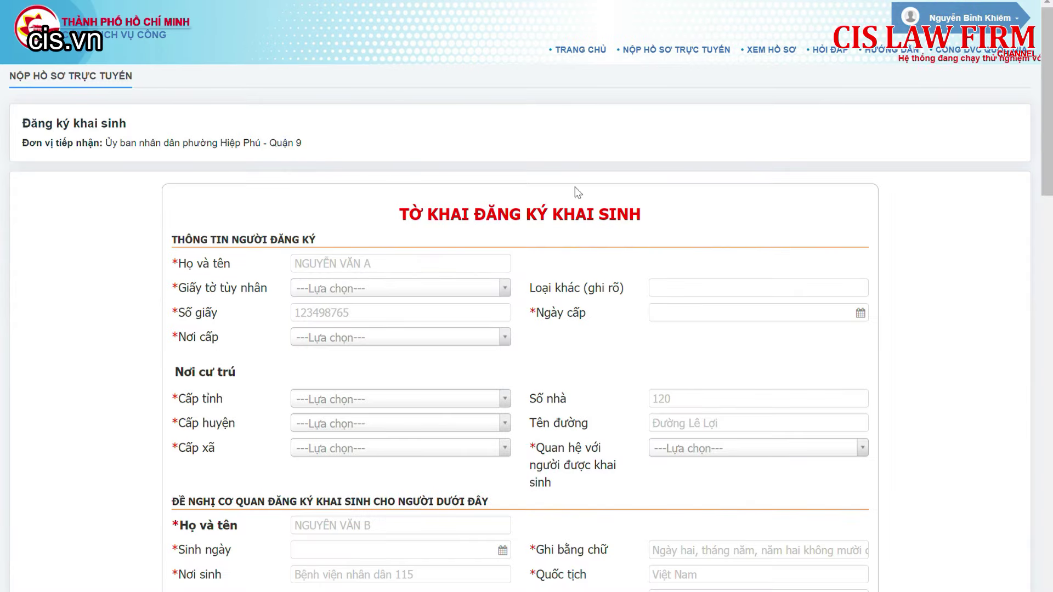
- Enter the registrant's full name, document type Chứng minh nhân dân and the ID number
scroll(861, 229, down, 2)
click(467, 149)
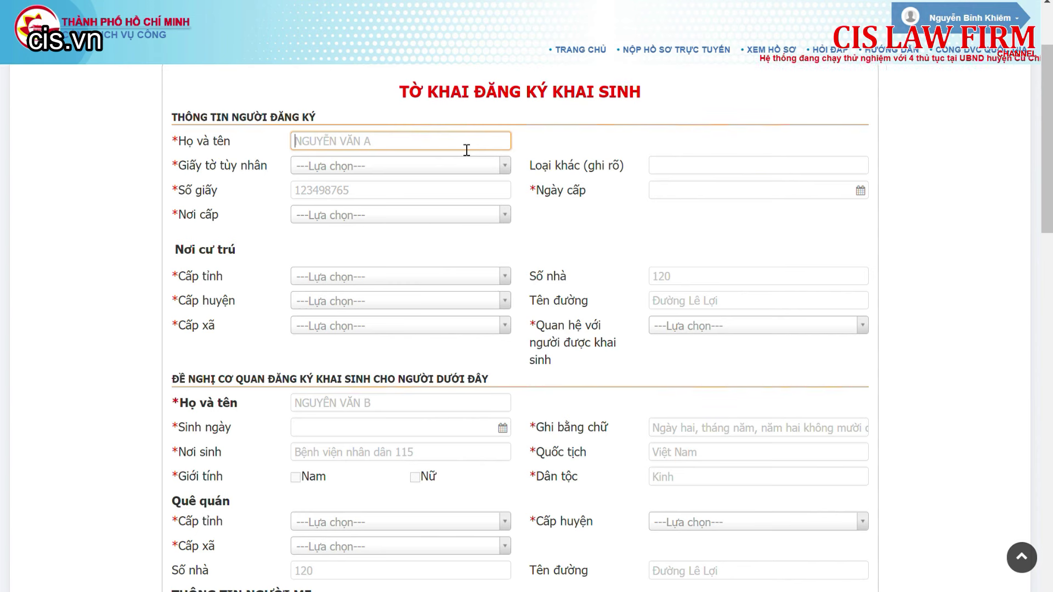
text(NGUYỄN )
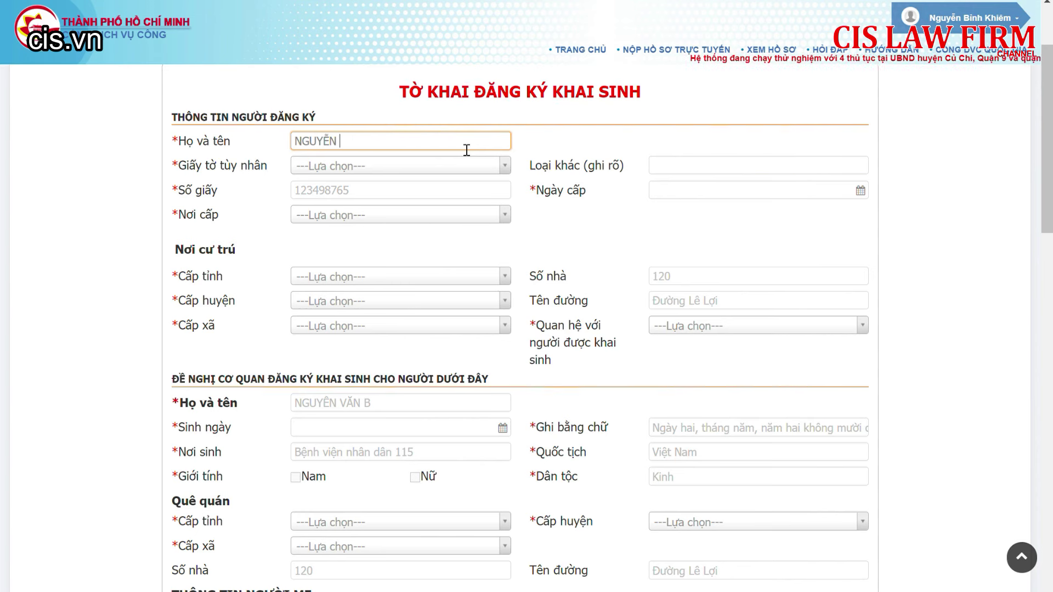
text(VĂN A)
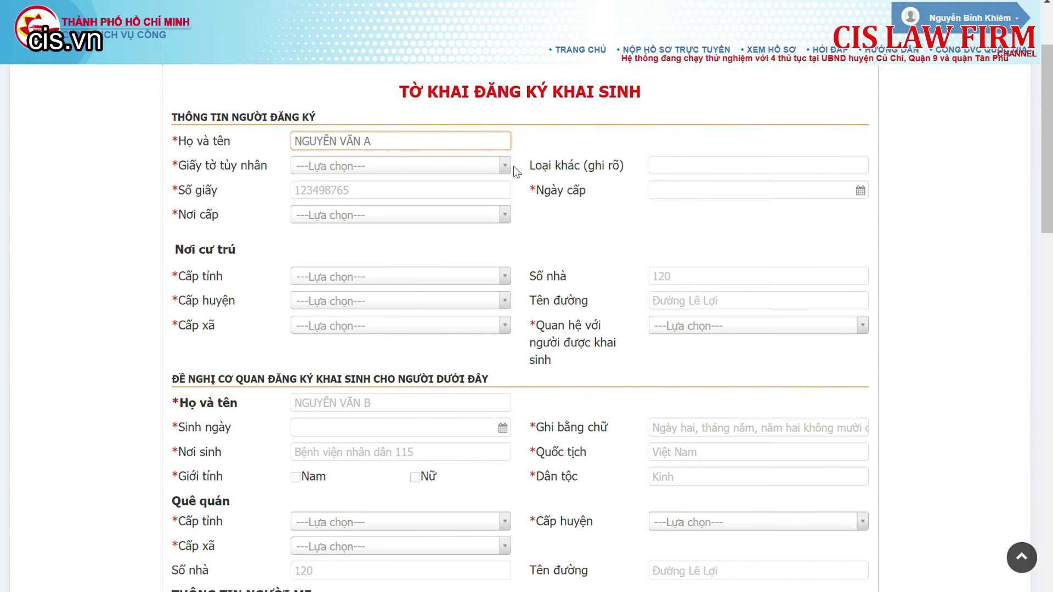
click(502, 167)
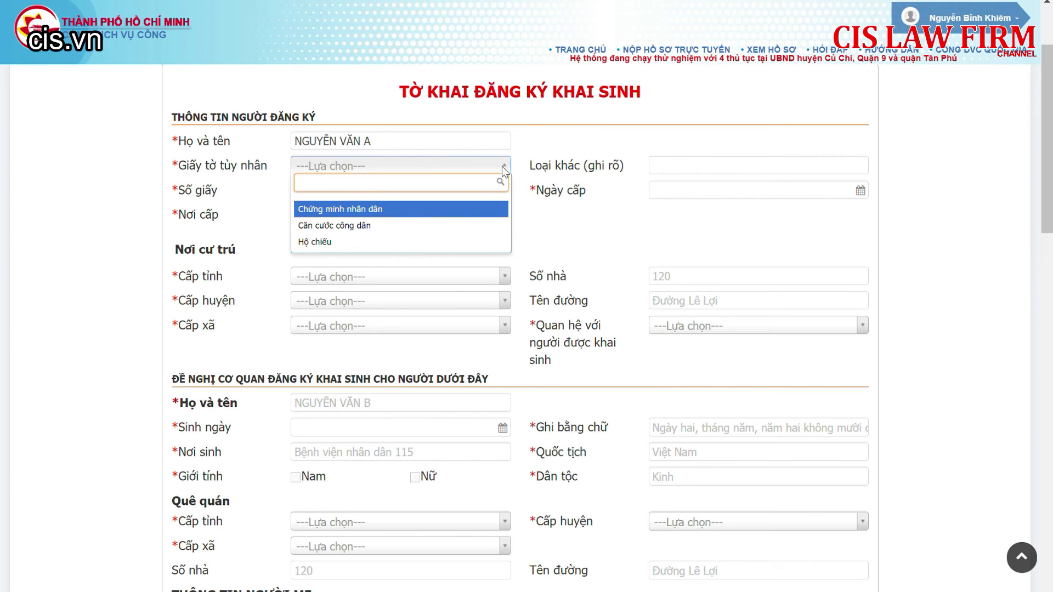
click(463, 213)
scroll(602, 236, up, 2)
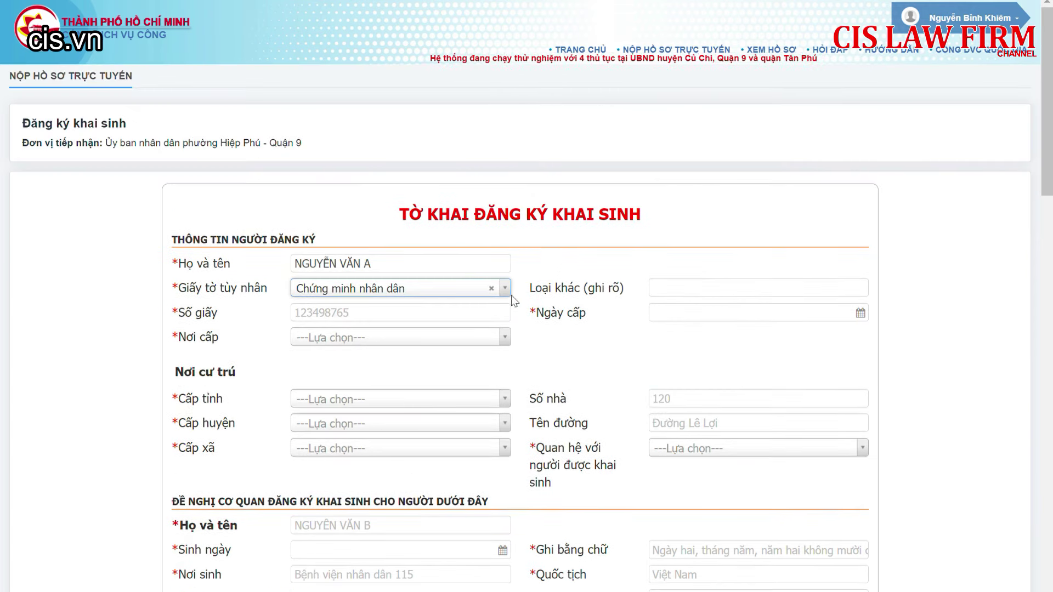
click(499, 321)
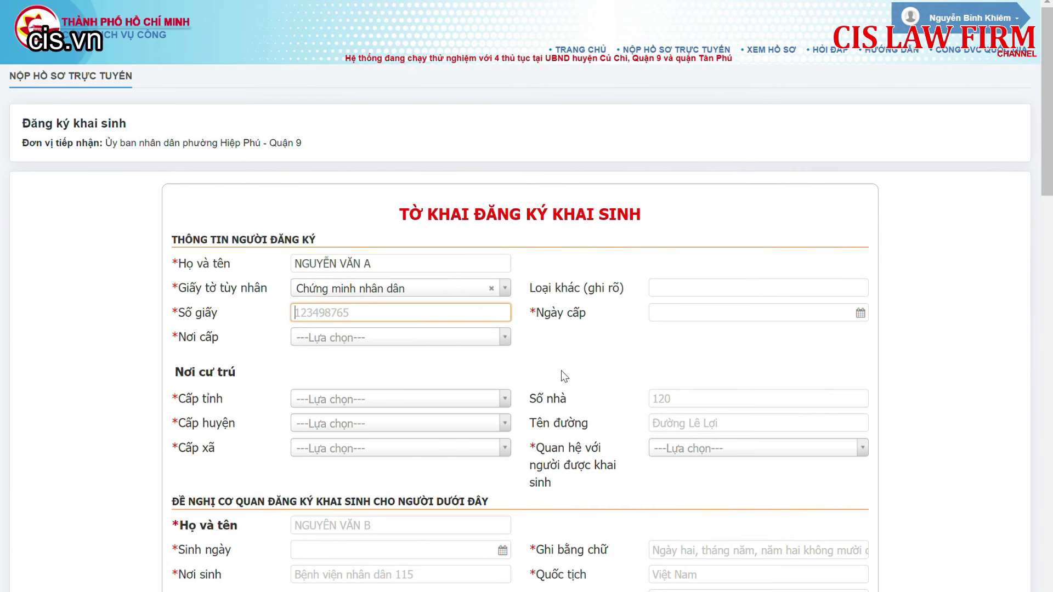
text(123)
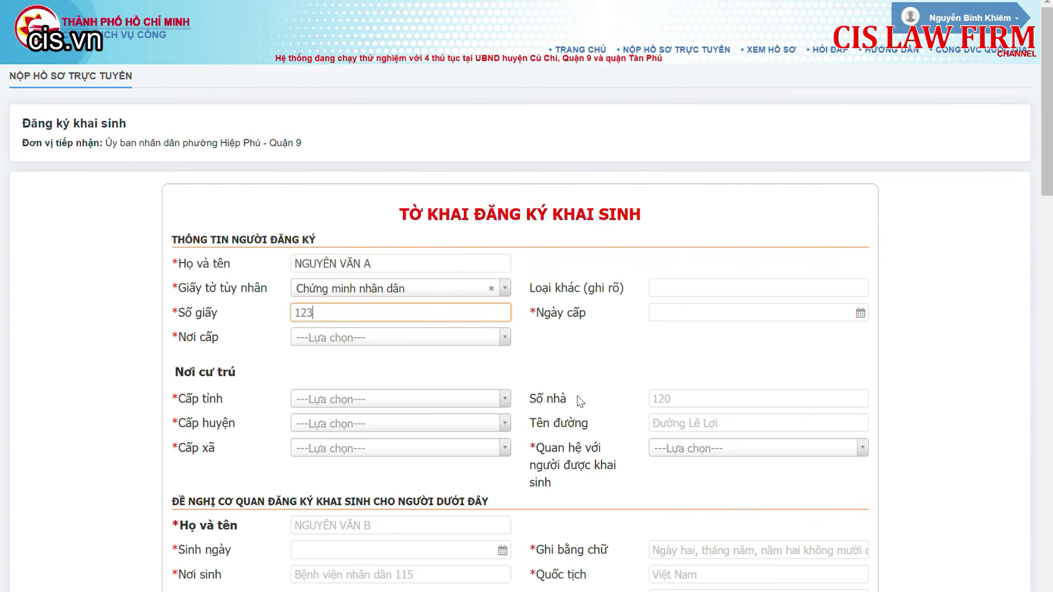
text(45678)
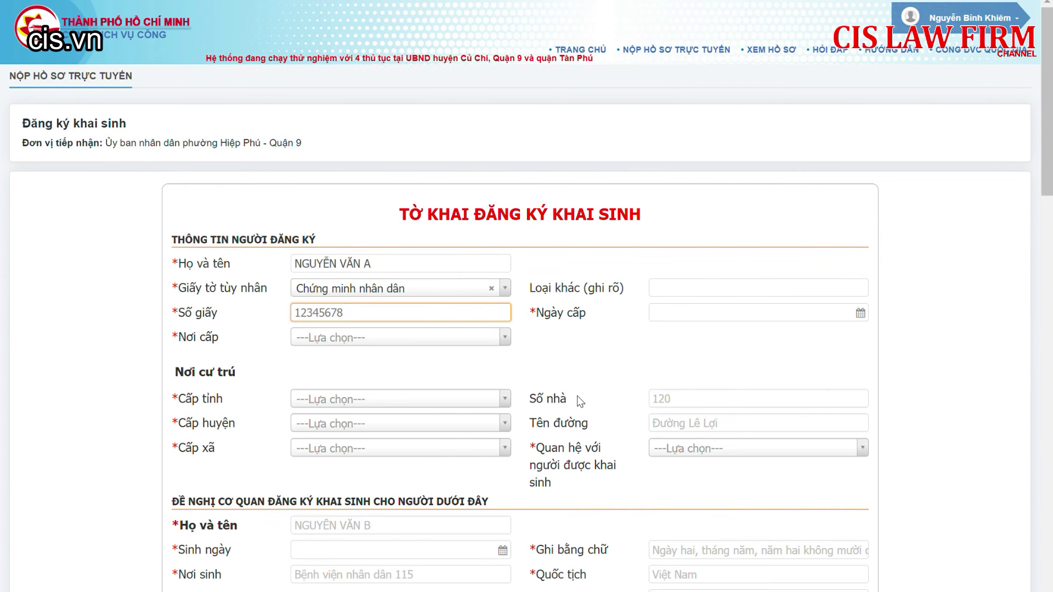
text(9)
- Set the ID issue date to 02/08/2021 and the issuing office to CA Bình Dương
click(825, 314)
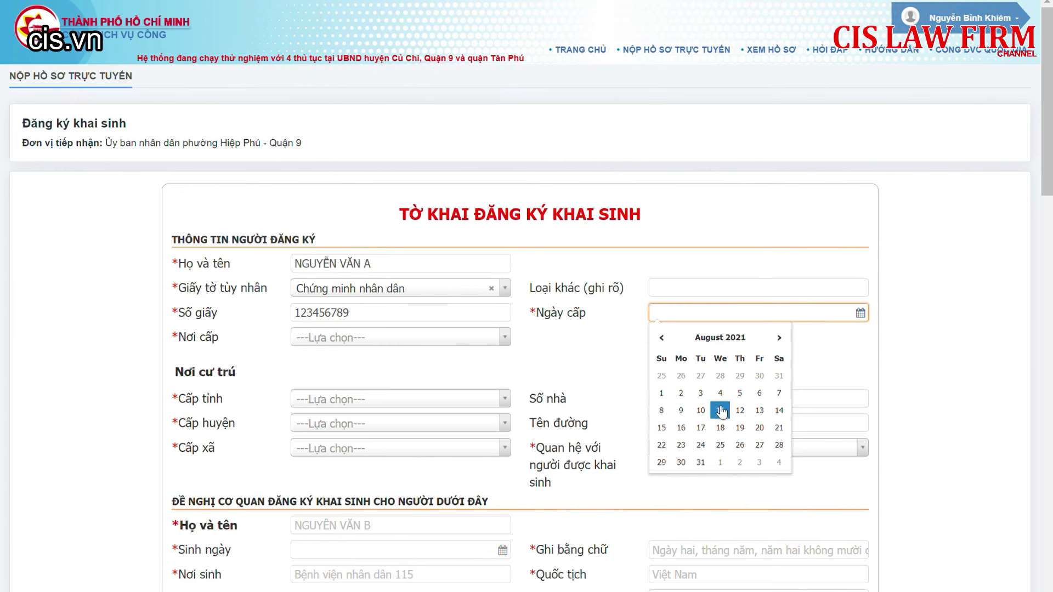
click(681, 393)
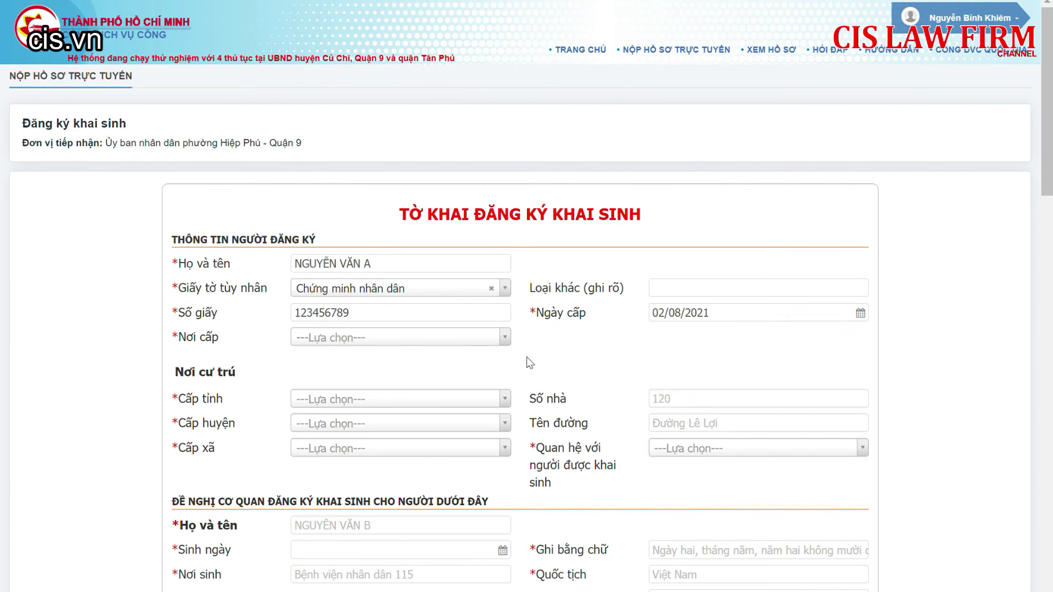
click(504, 338)
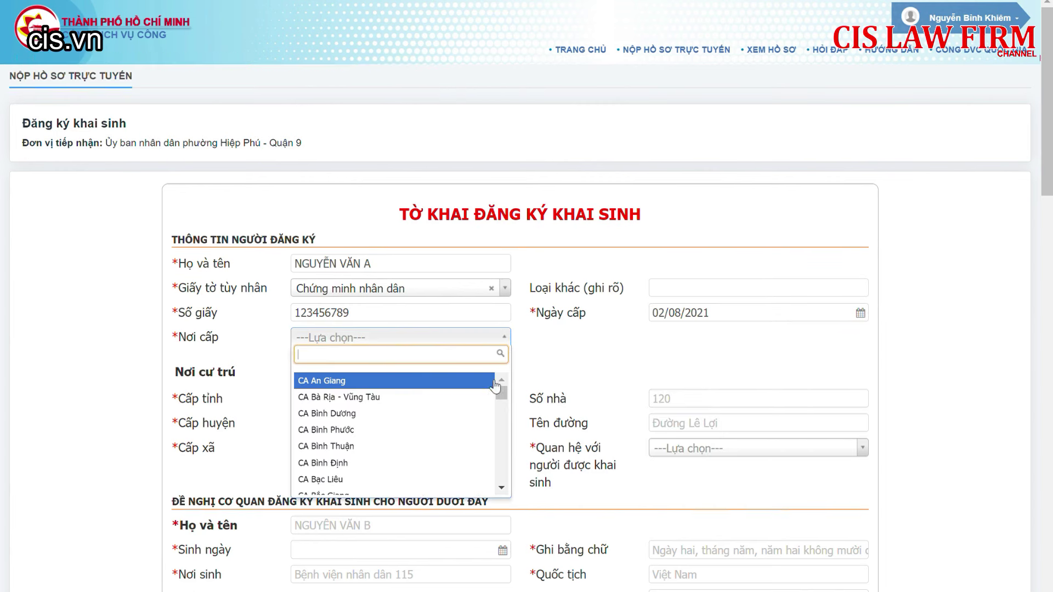
click(459, 413)
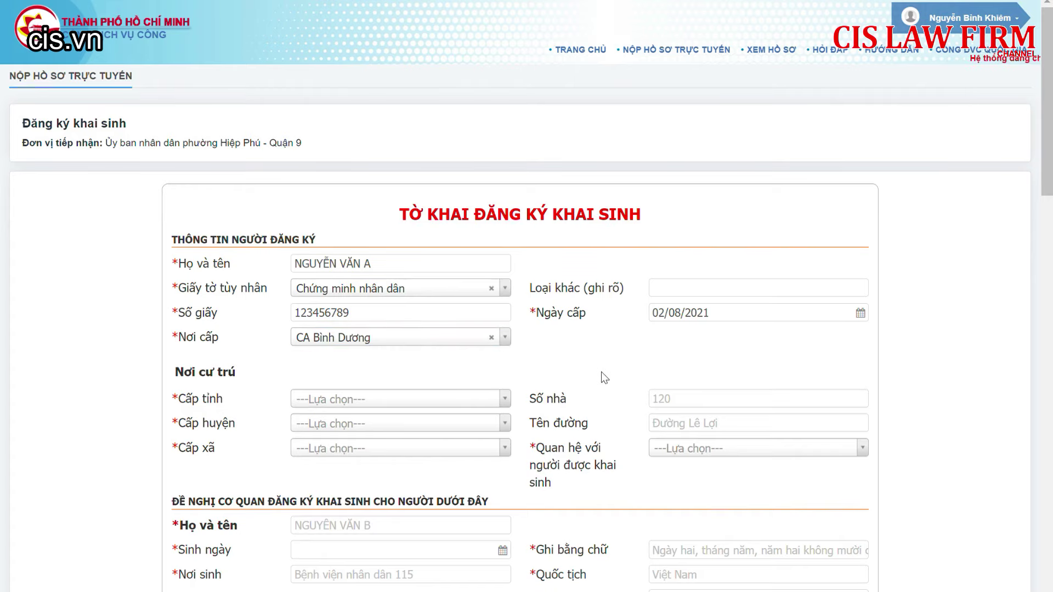
scroll(601, 372, down, 2)
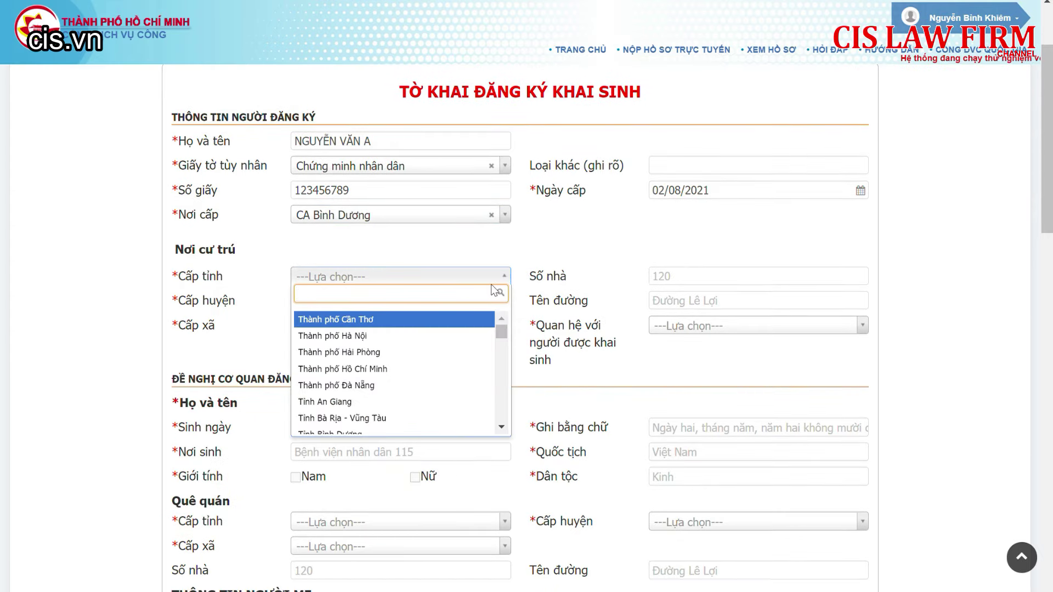
- Set the residence to Tỉnh Bình Dương, Thành phố Thủ Dầu Một, Phường Chánh Mỹ
text(BIN)
click(382, 320)
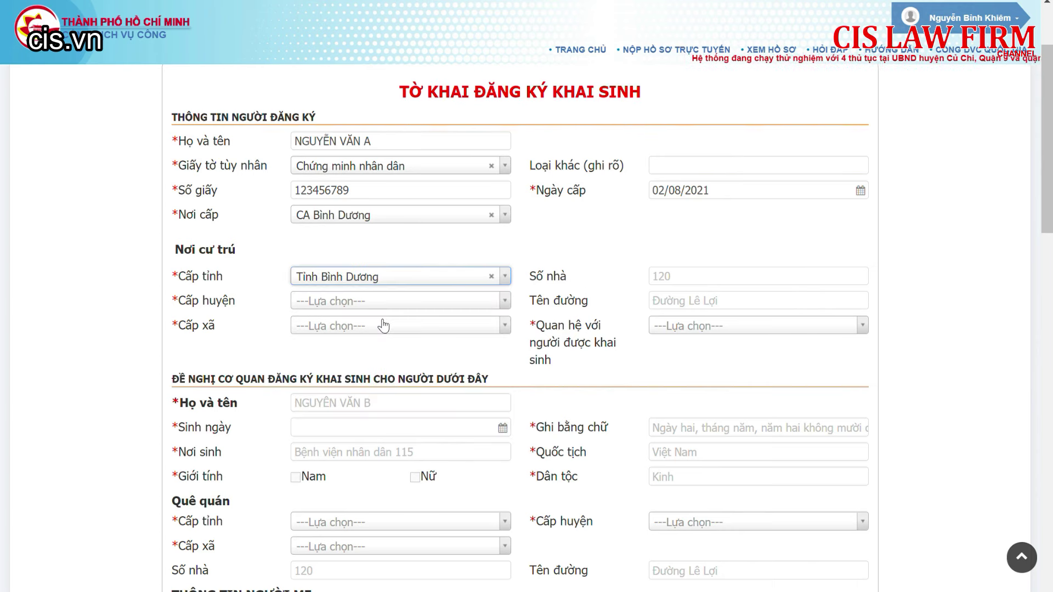
click(504, 301)
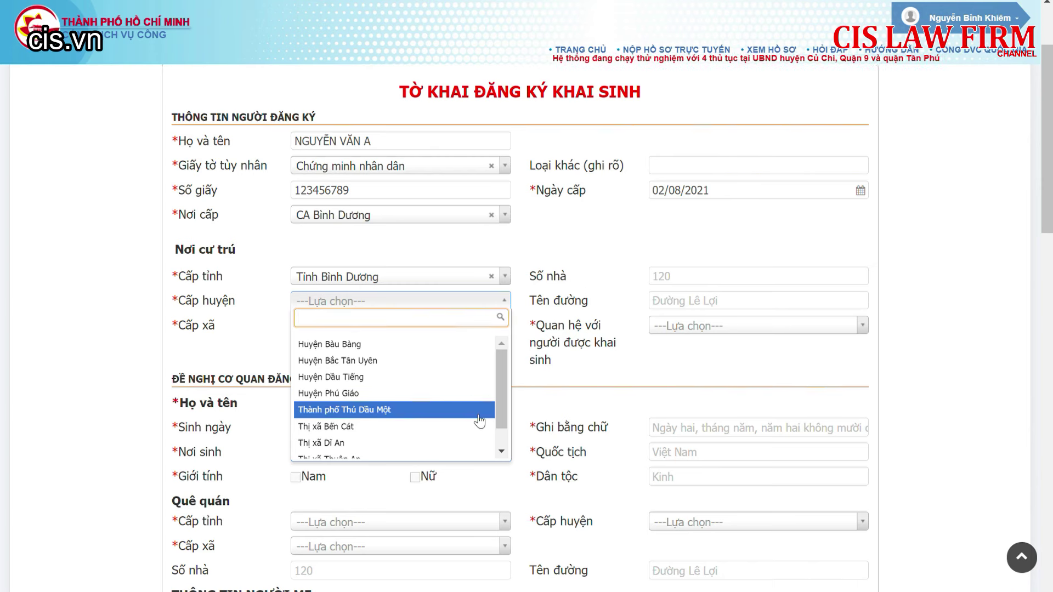
click(477, 409)
click(505, 326)
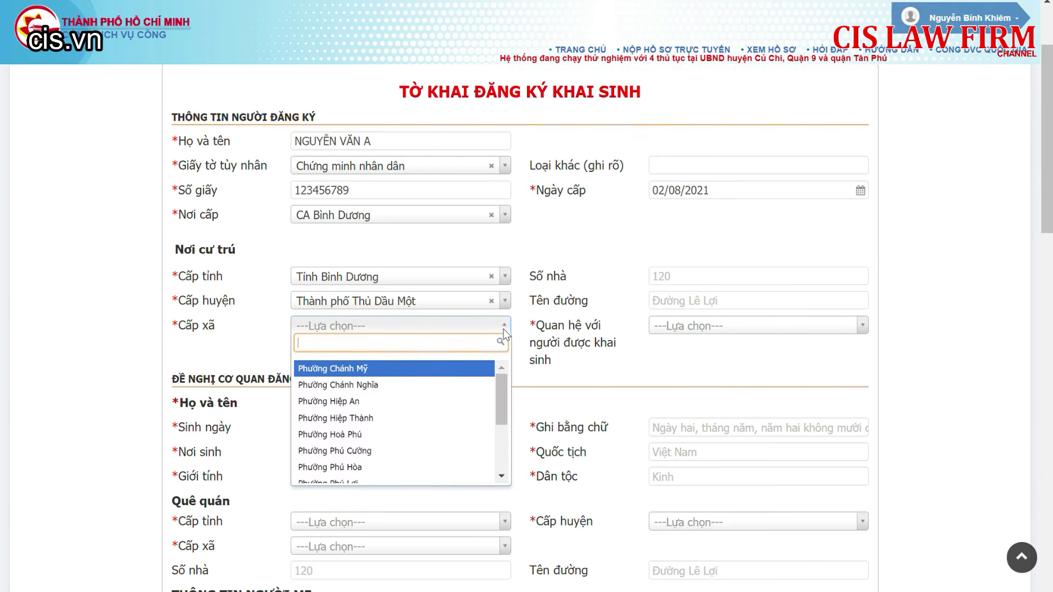
click(471, 368)
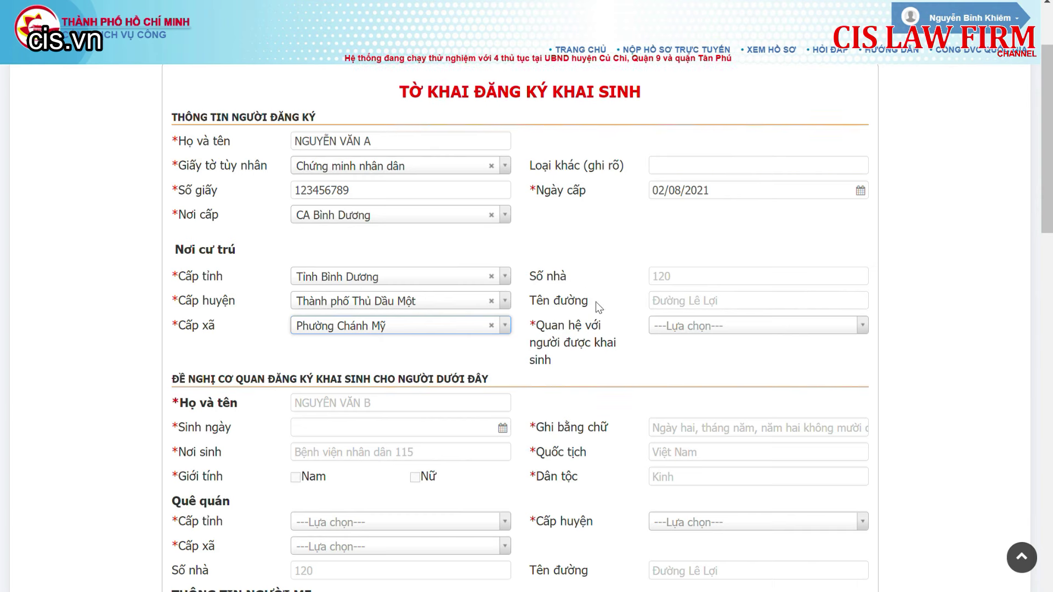
- Choose Cha as the registrant's relationship to the child
click(862, 326)
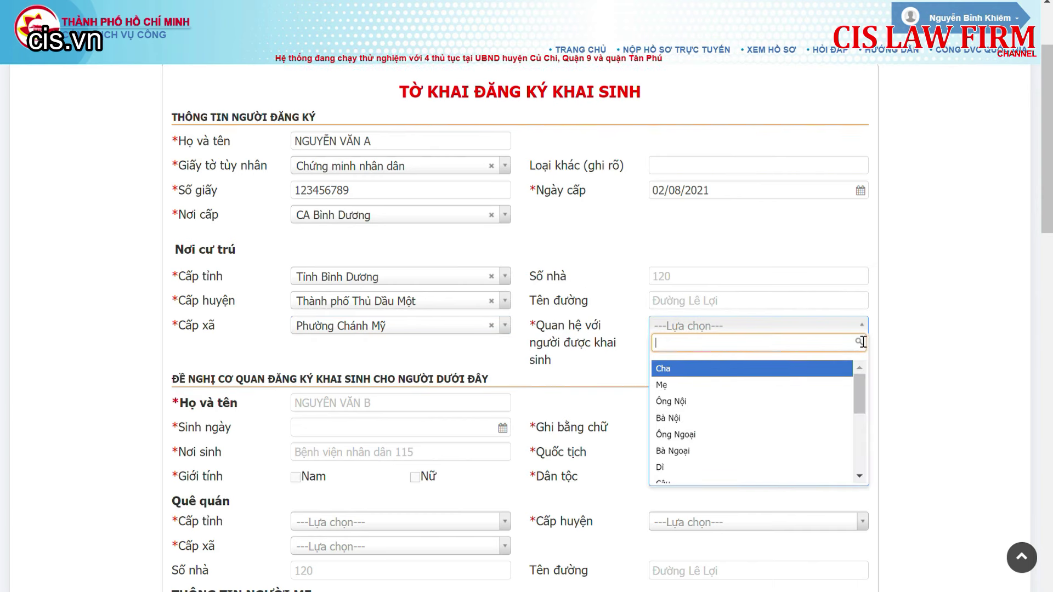
click(755, 369)
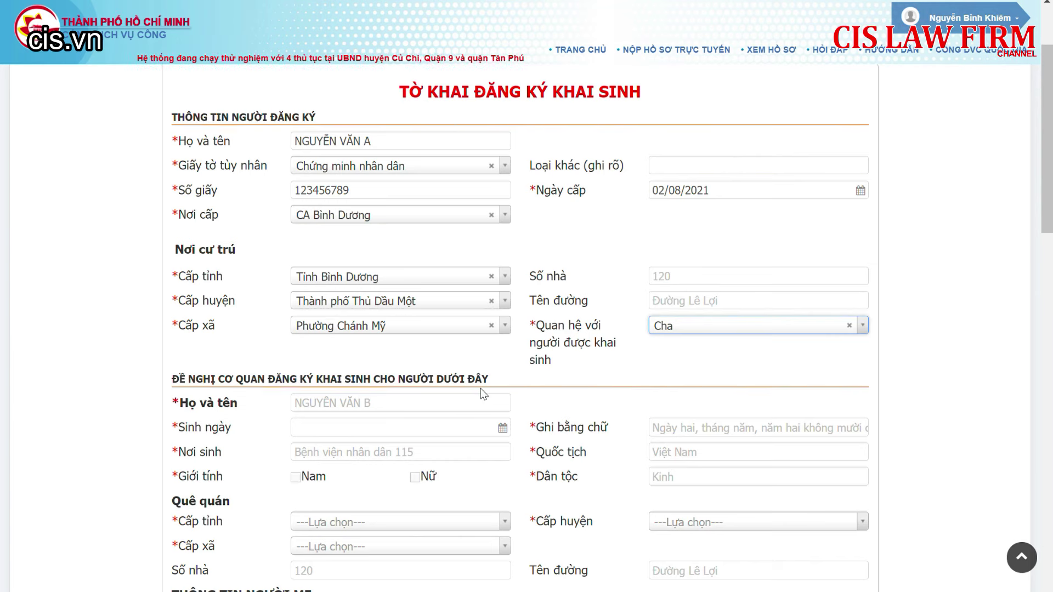
scroll(480, 388, down, 2)
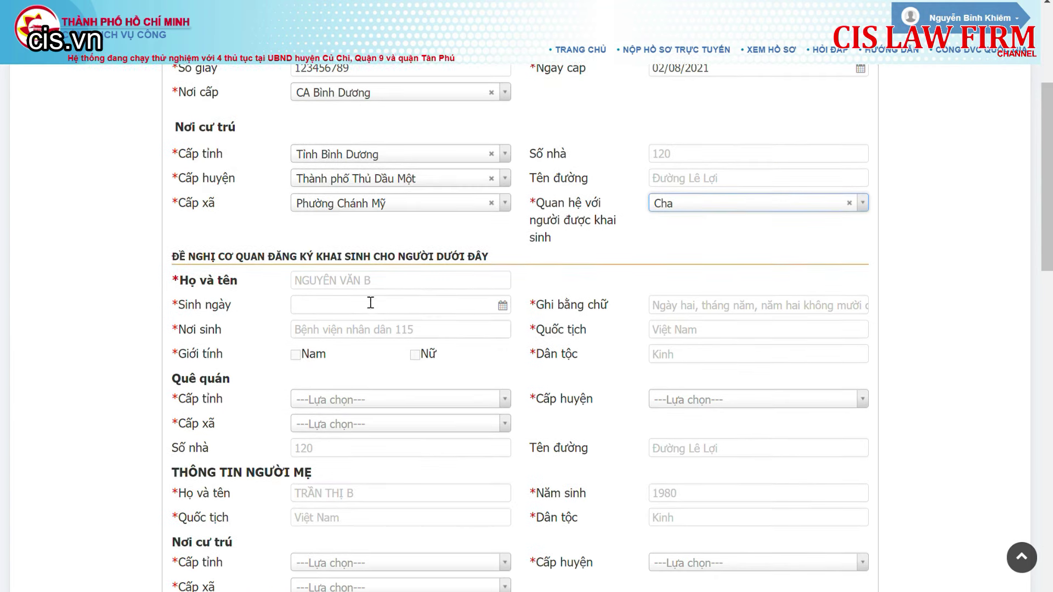
click(386, 284)
scroll(240, 317, up, 2)
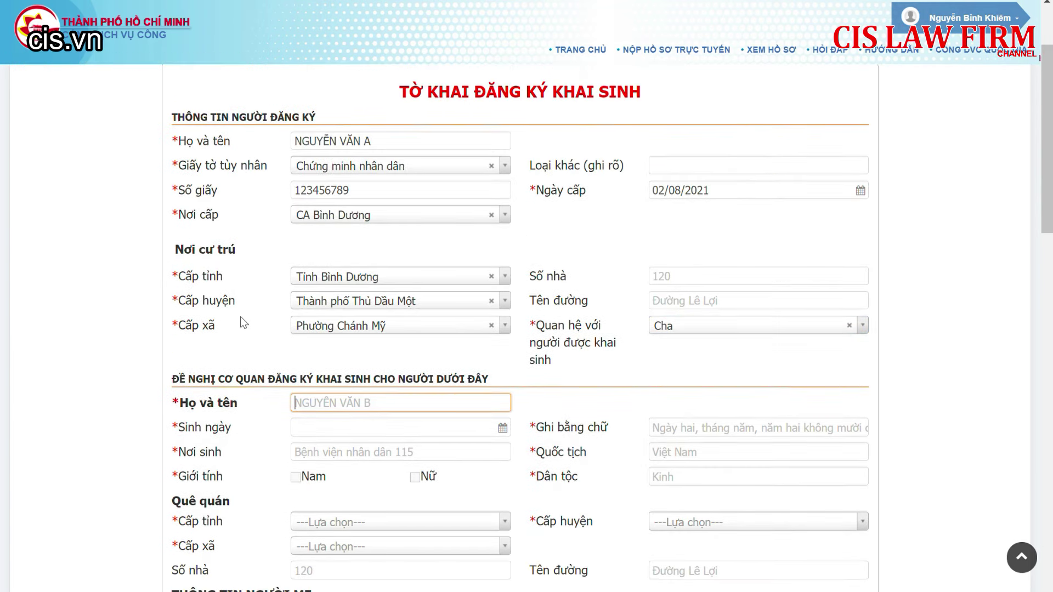
text(NGUYỄN VĂN )
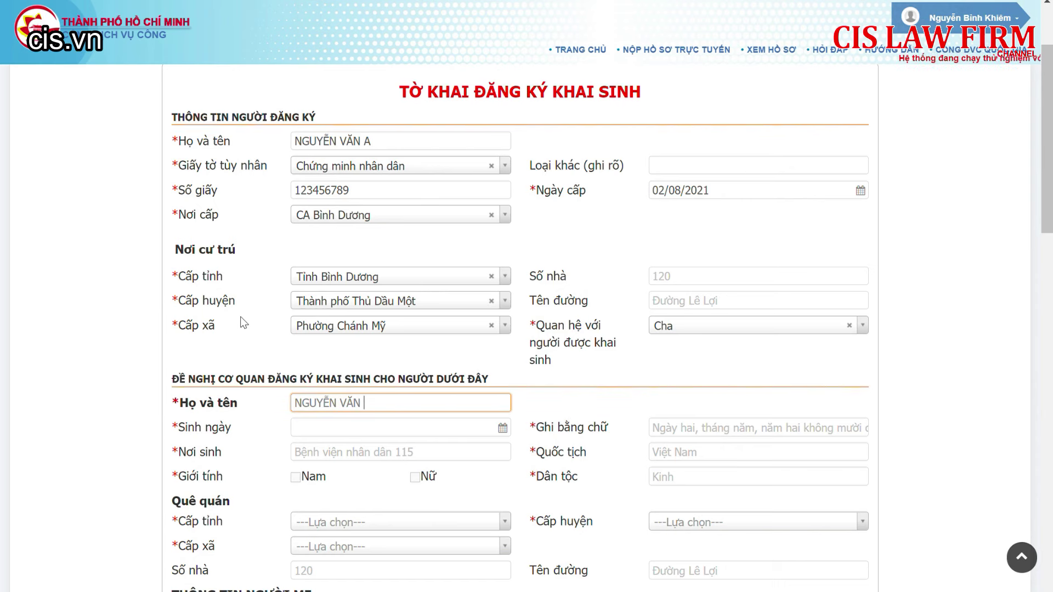
text(B)
click(411, 435)
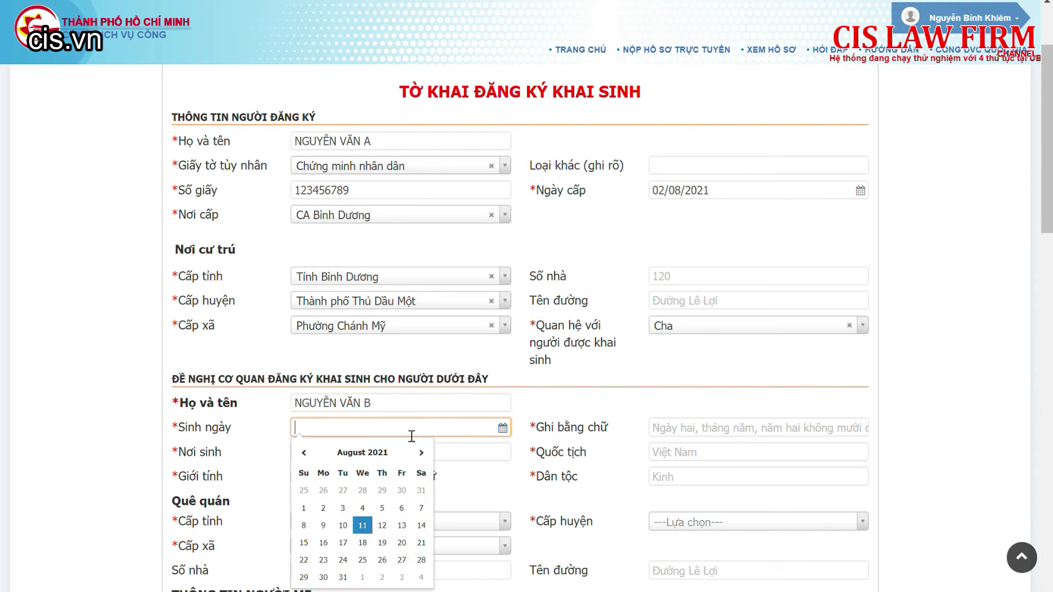
click(370, 525)
click(710, 434)
text(MƯỜI MỘT THÁNG TÁM NĂM HAI KHÔNG HAI MỐT)
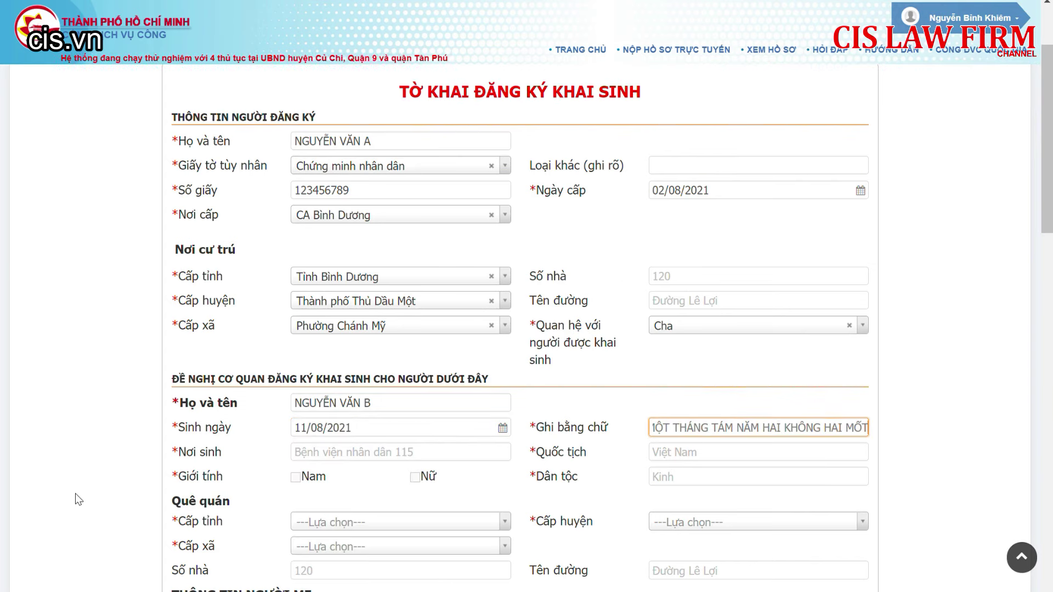
click(93, 468)
- Set the child's nationality to Viet Nam, gender to male and ethnicity to Kinh
scroll(93, 468, down, 2)
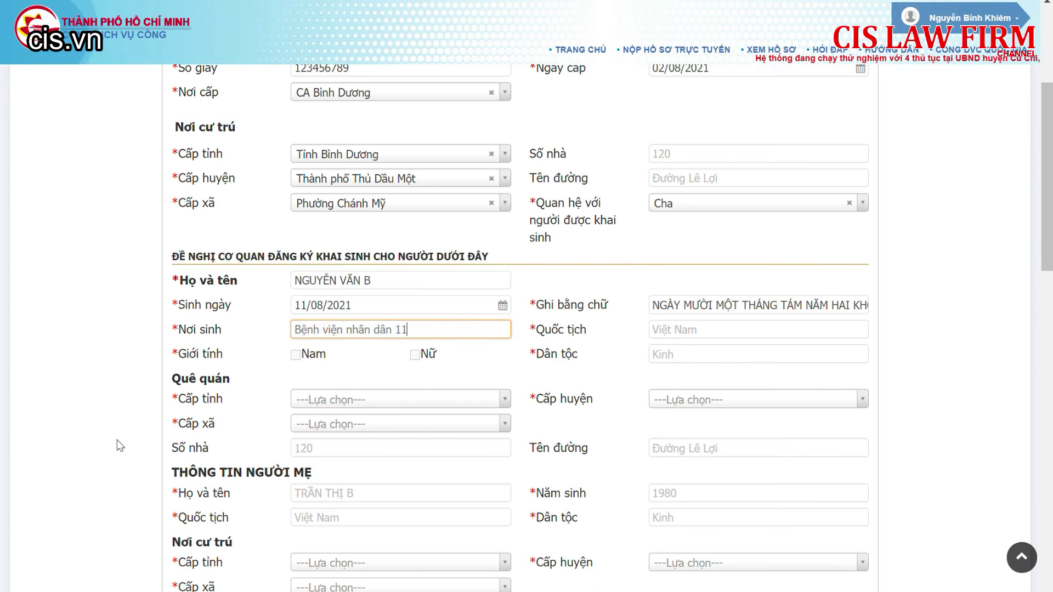
click(741, 337)
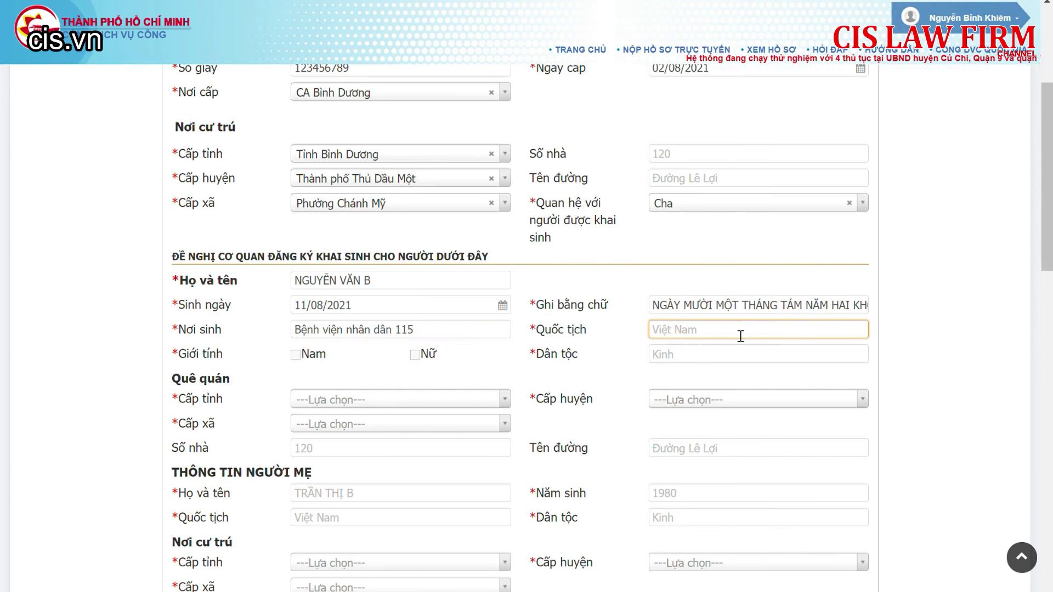
text(Viet N)
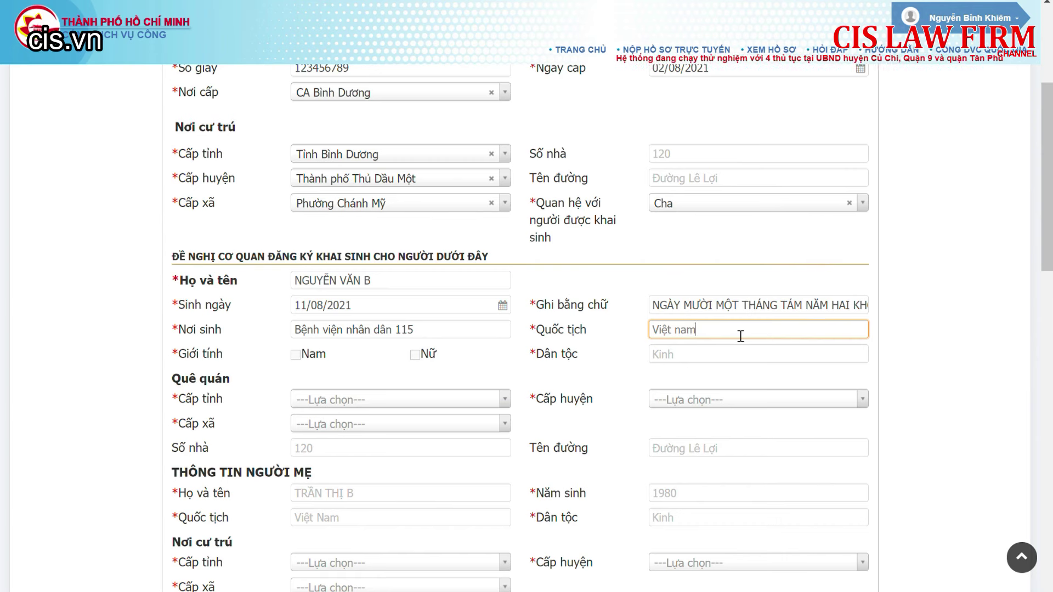
key(BackSpace)
text(Nam)
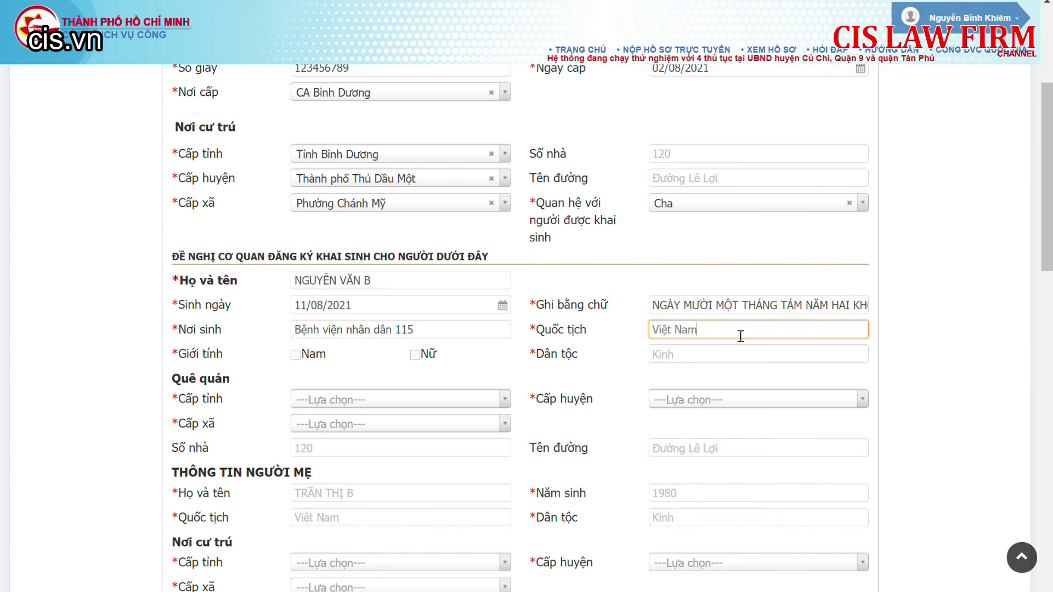
click(295, 355)
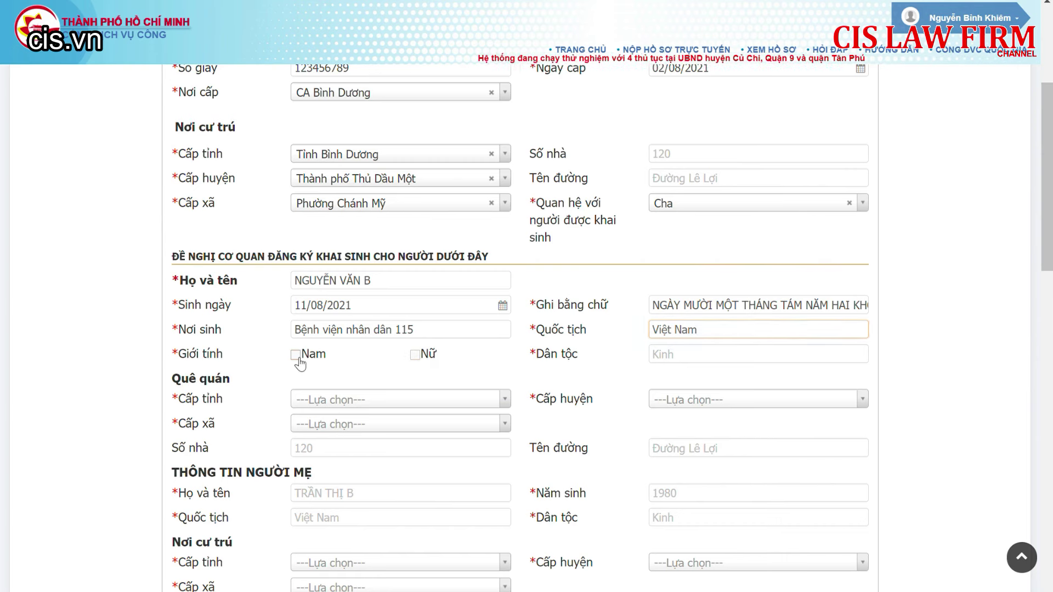
click(696, 356)
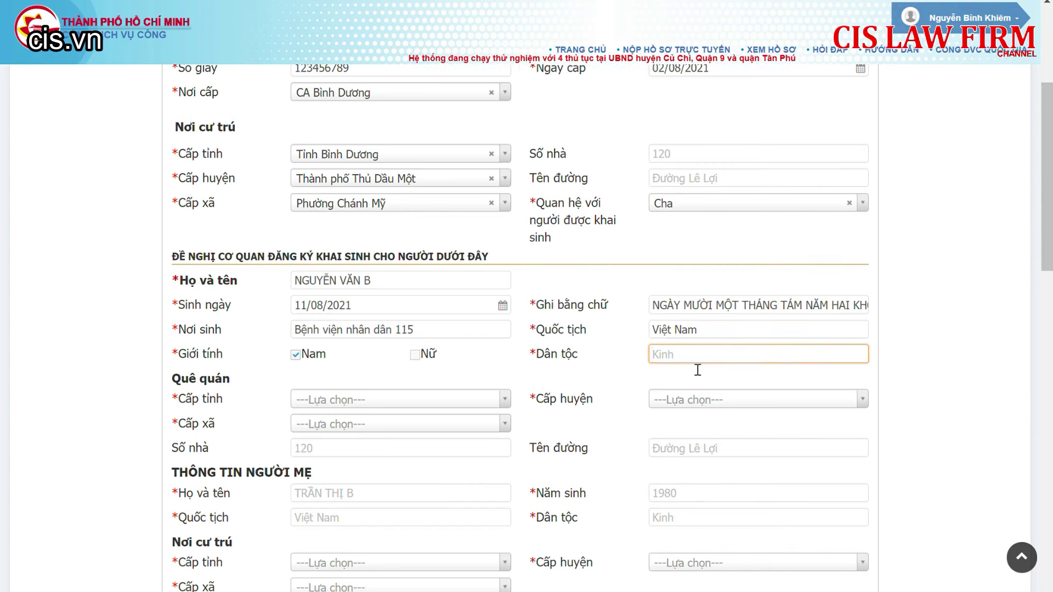
text(Kinh)
- Pick the hometown Tỉnh Bình Dương, Thành phố Thủ Dầu Một, Phường Chánh Mỹ
scroll(528, 342, down, 2)
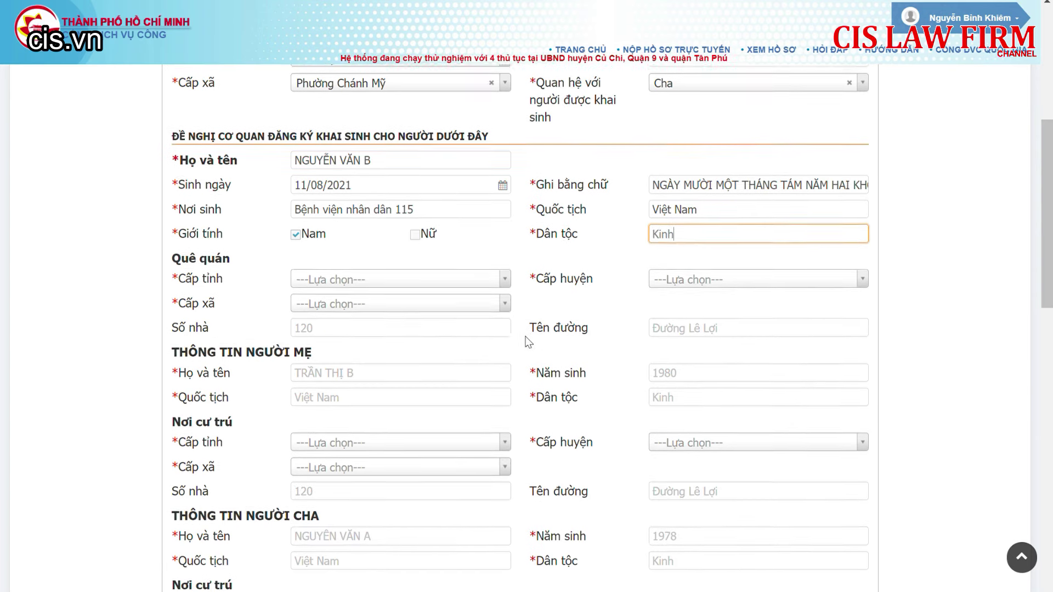
click(504, 278)
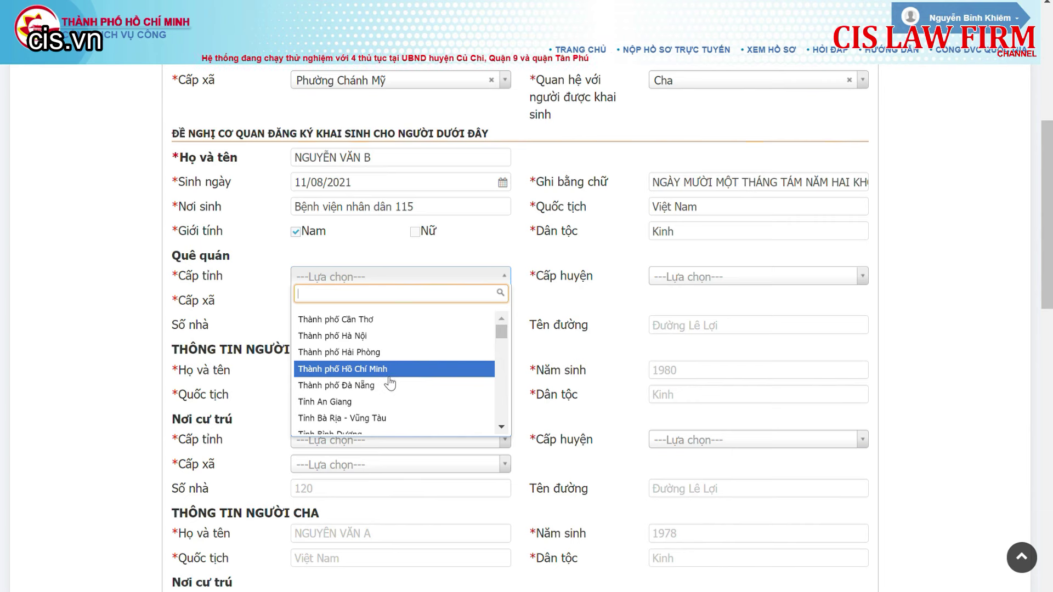
scroll(393, 379, down, 1)
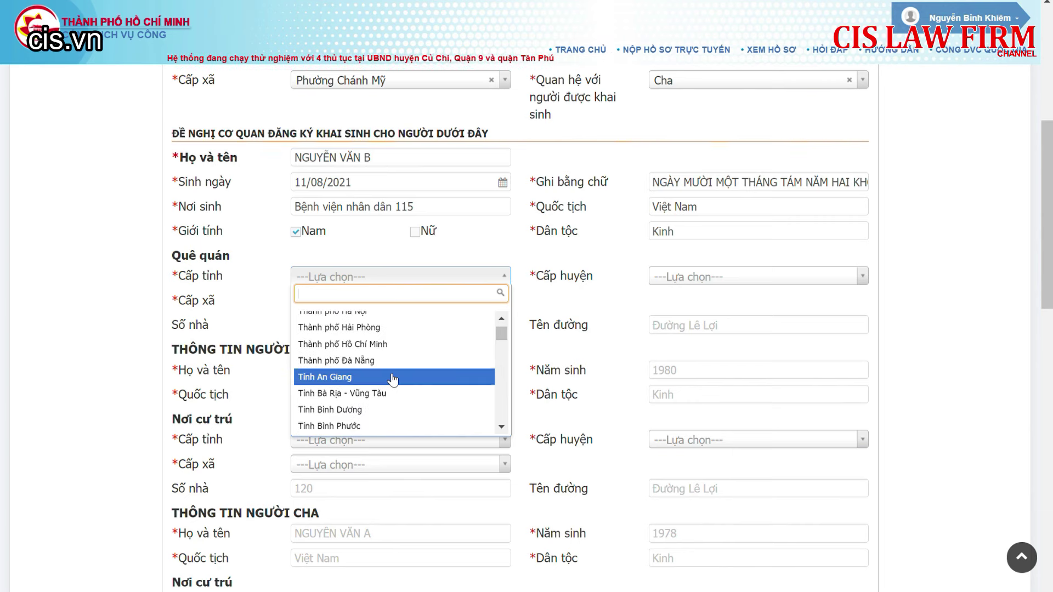
click(365, 410)
click(848, 278)
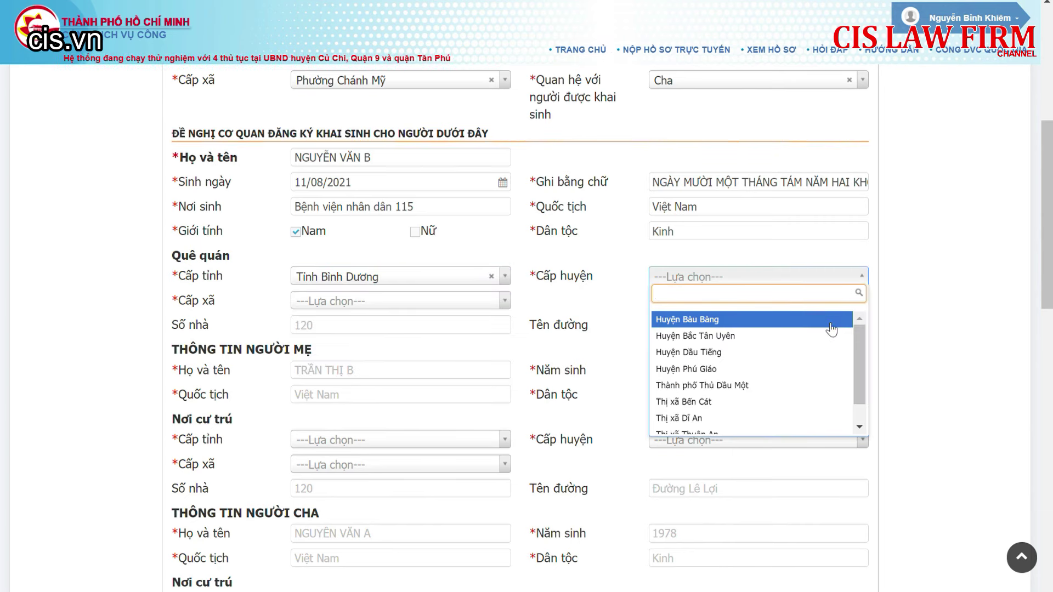
click(782, 387)
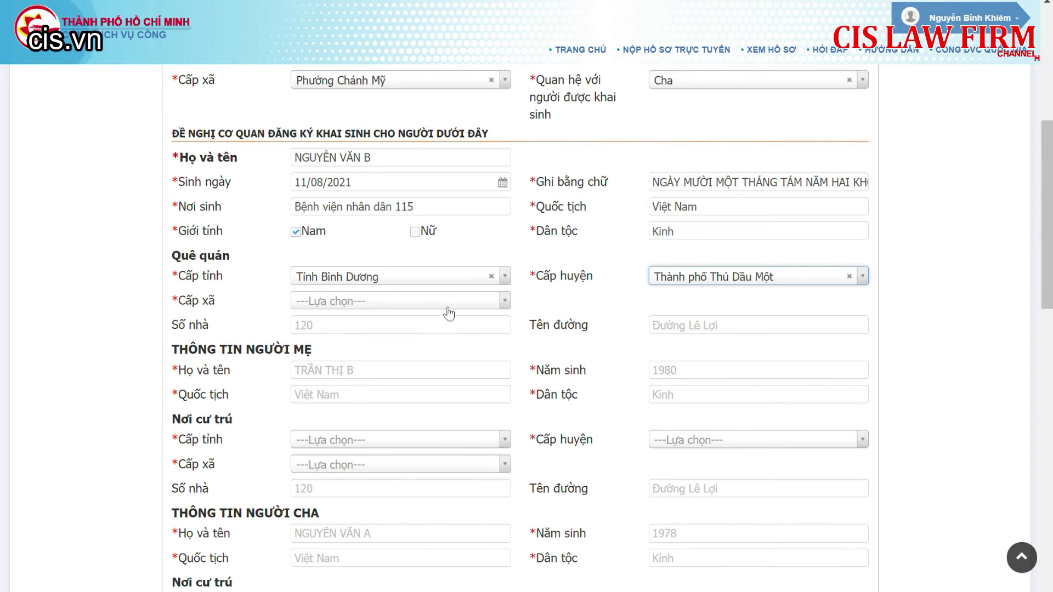
click(505, 300)
click(438, 344)
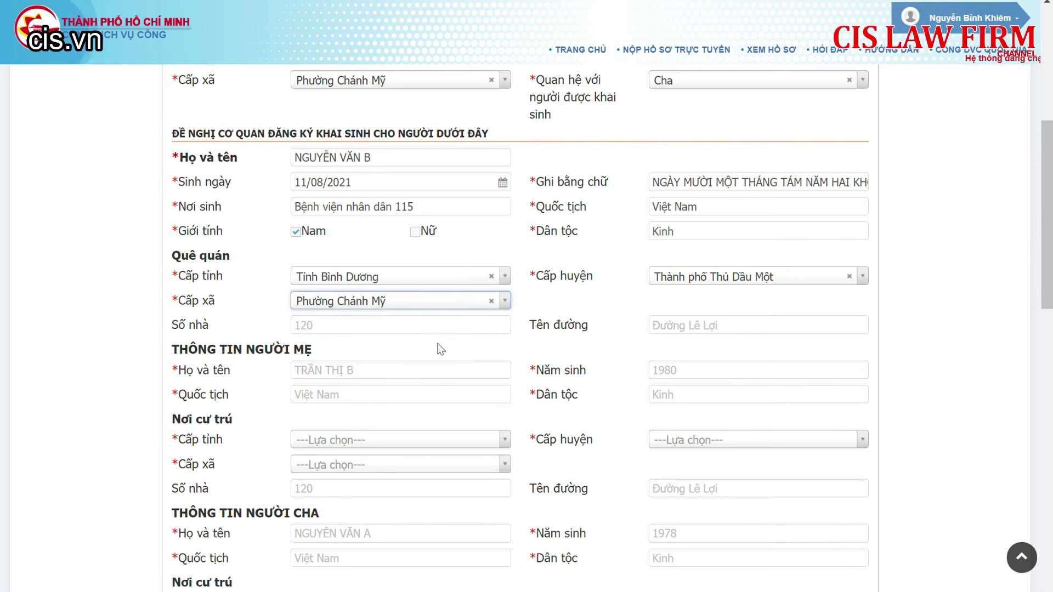
- Enter the mother's full name, birth year 1980, nationality Việt Nam and ethnicity Kinh
scroll(37, 370, down, 2)
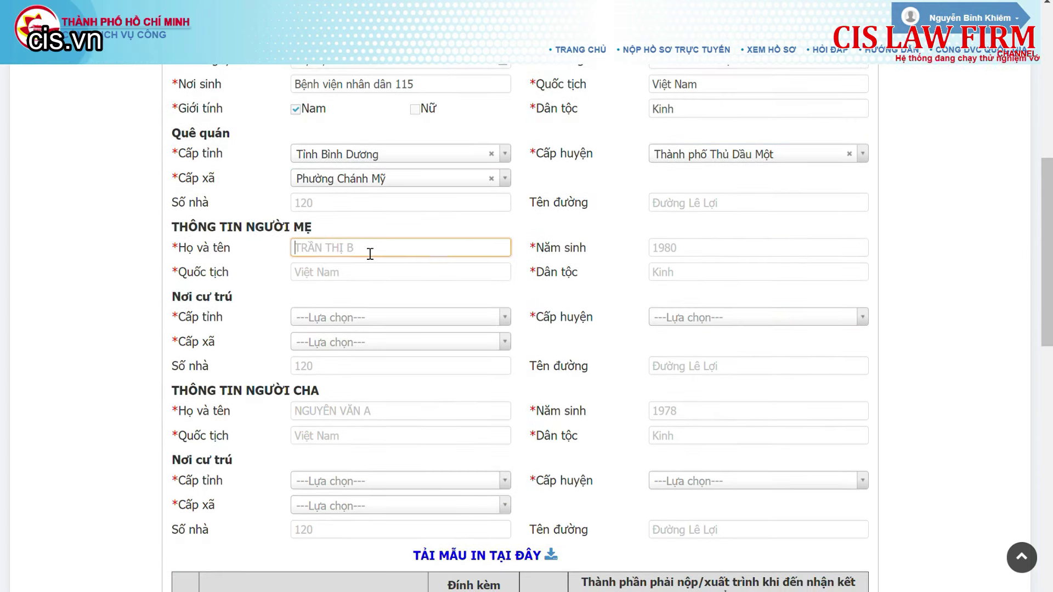
scroll(371, 254, up, 2)
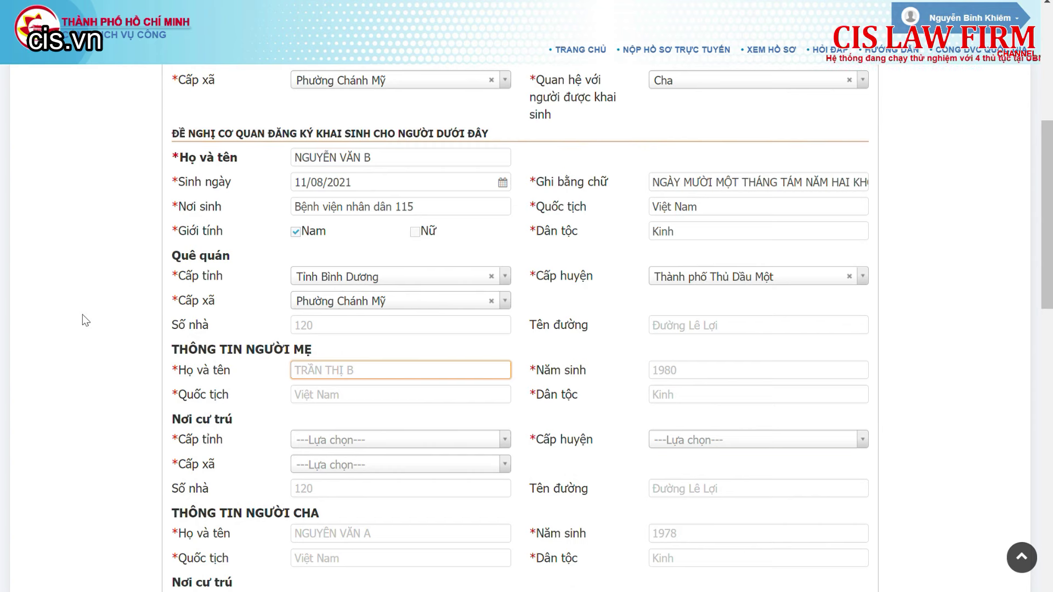
text(Trần Thị B)
click(708, 376)
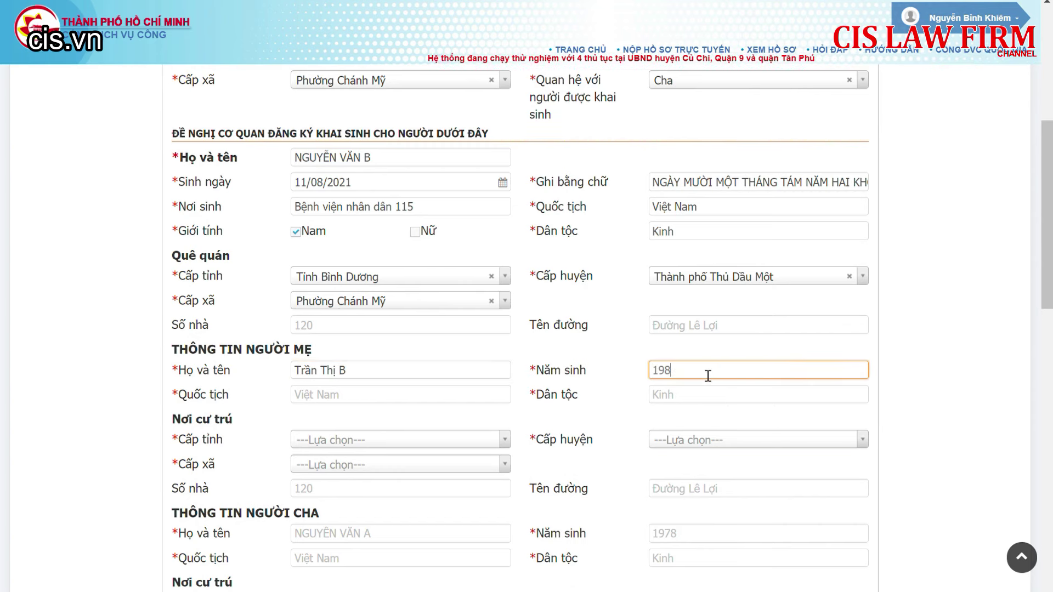
click(442, 404)
text(Việt)
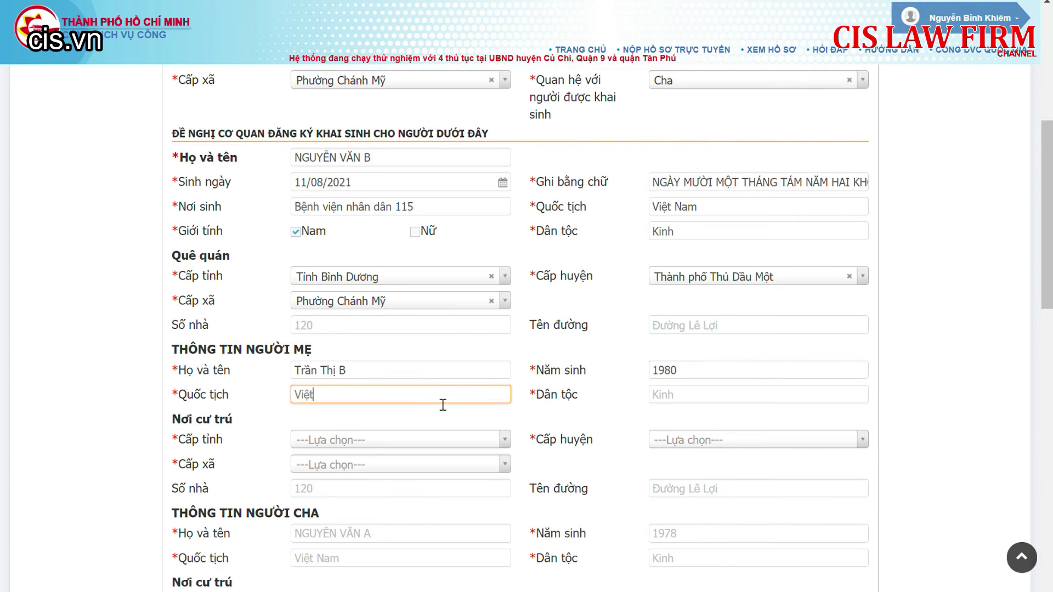
text( Nam)
click(822, 406)
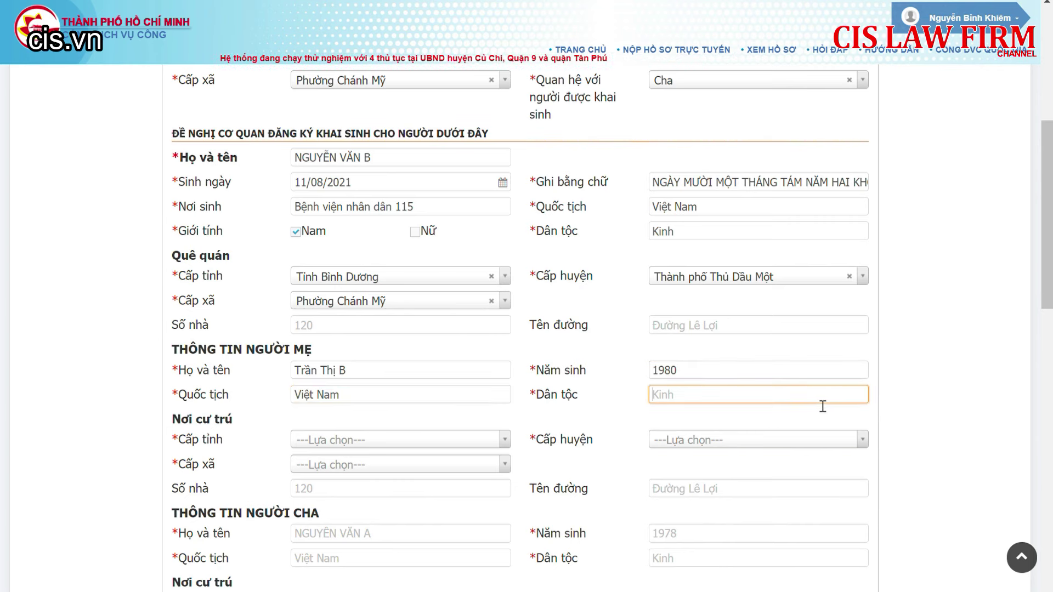
text(Kinh)
- Set the mother's residence to Thị trấn Tân Túc, Huyện Bình Chánh, Thành phố Hồ Chí Minh
scroll(811, 398, down, 5)
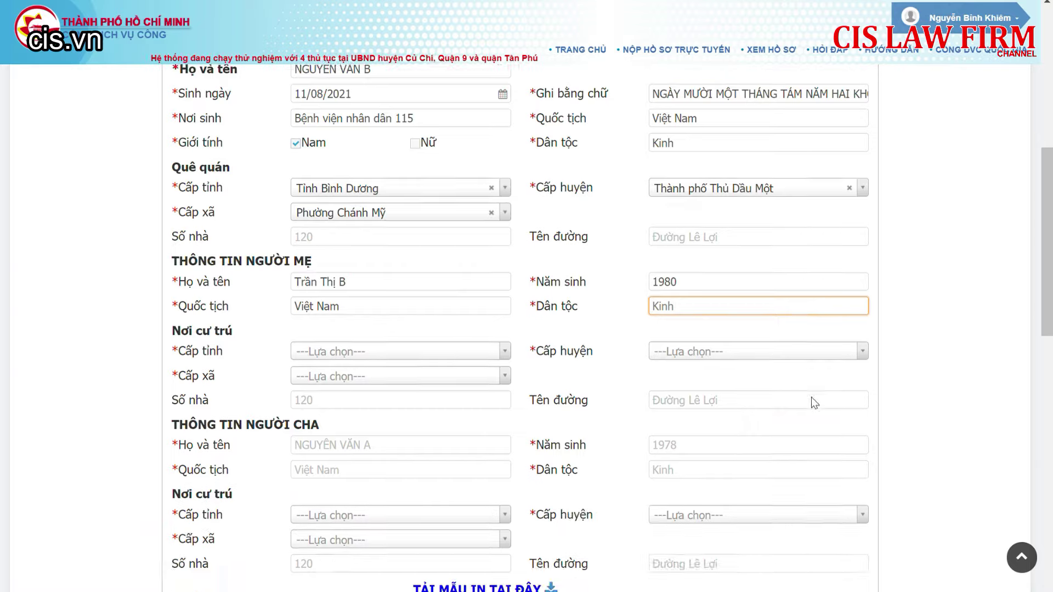
click(505, 193)
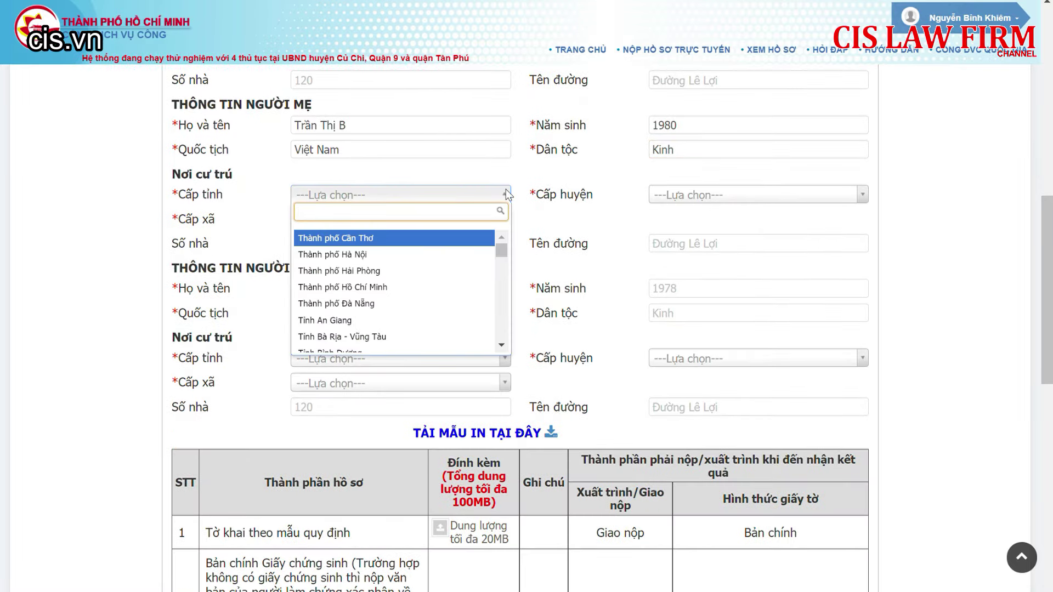
click(424, 289)
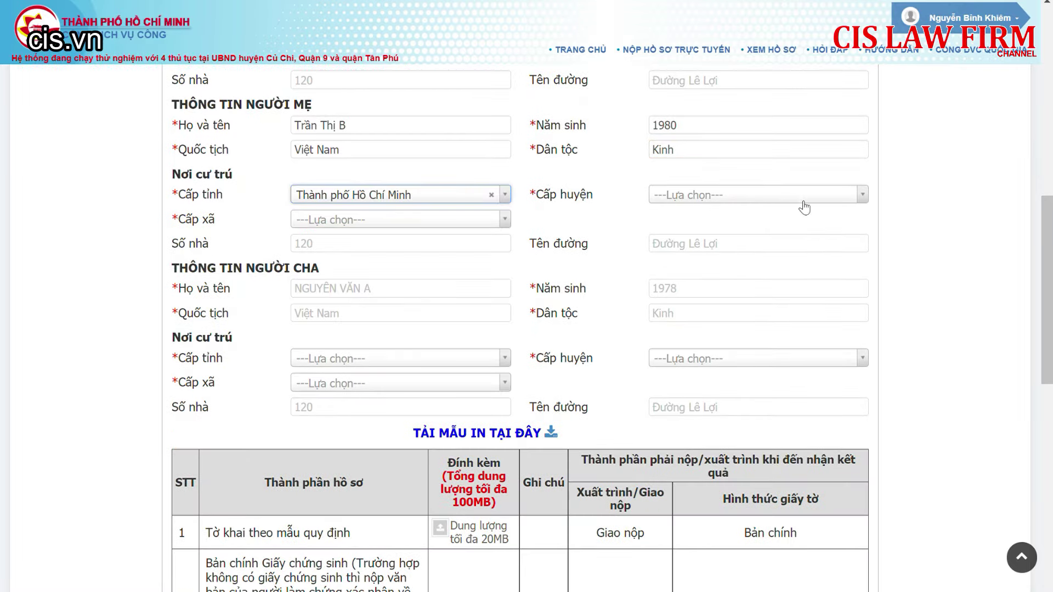
click(861, 196)
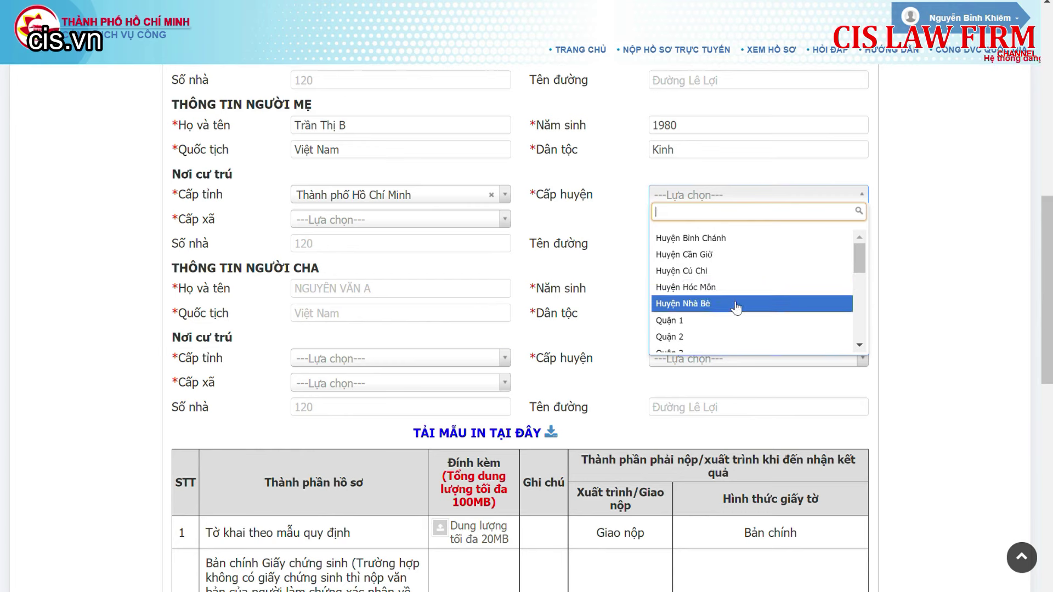
click(762, 238)
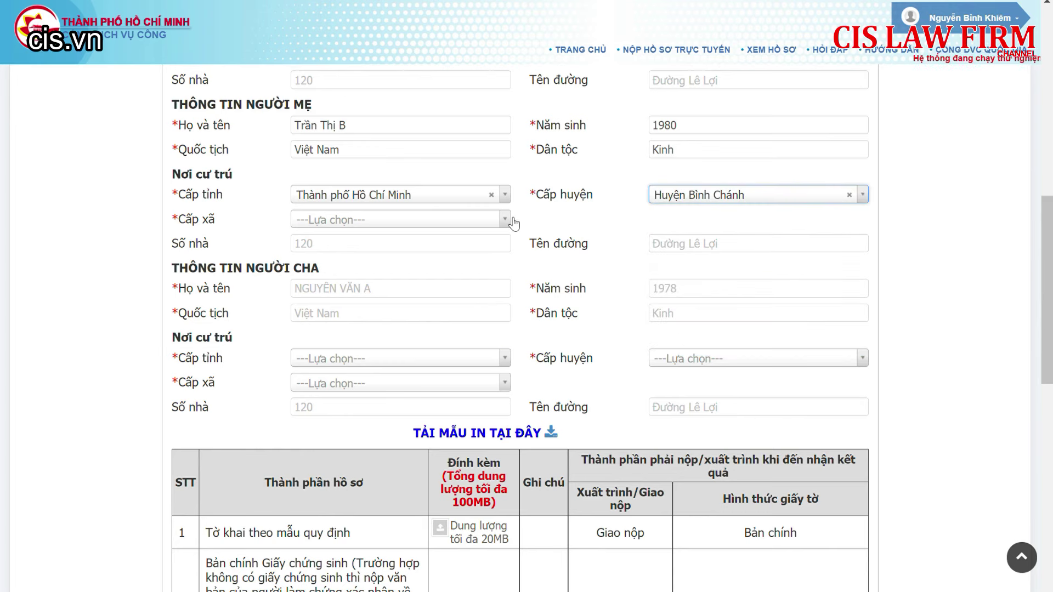
click(503, 220)
click(444, 268)
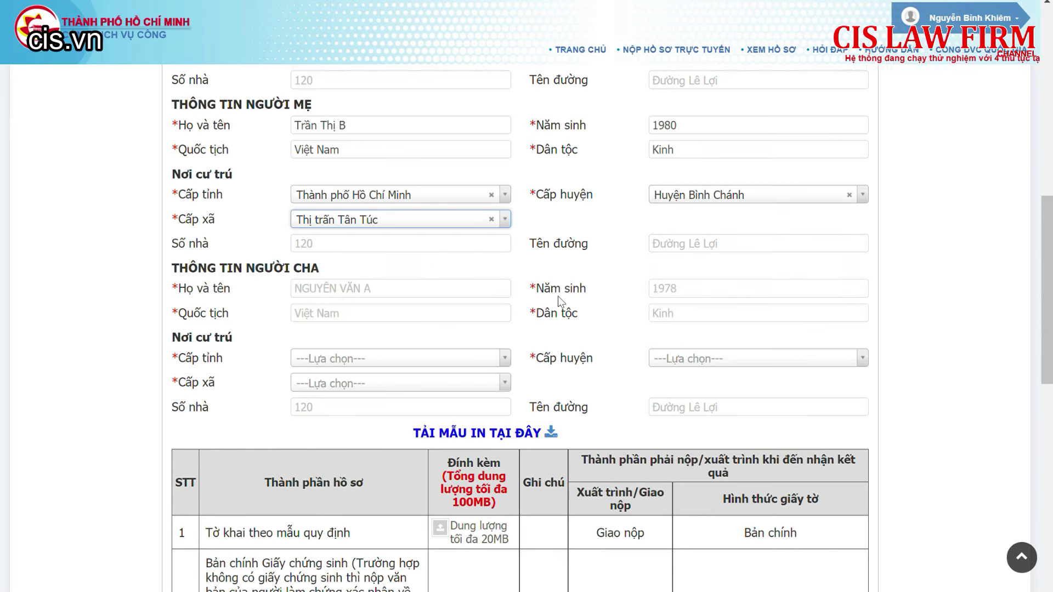
scroll(558, 296, up, 2)
- Enter the father's full name, birth year 1980, nationality VIỆT NAM and ethnicity KINH
click(377, 418)
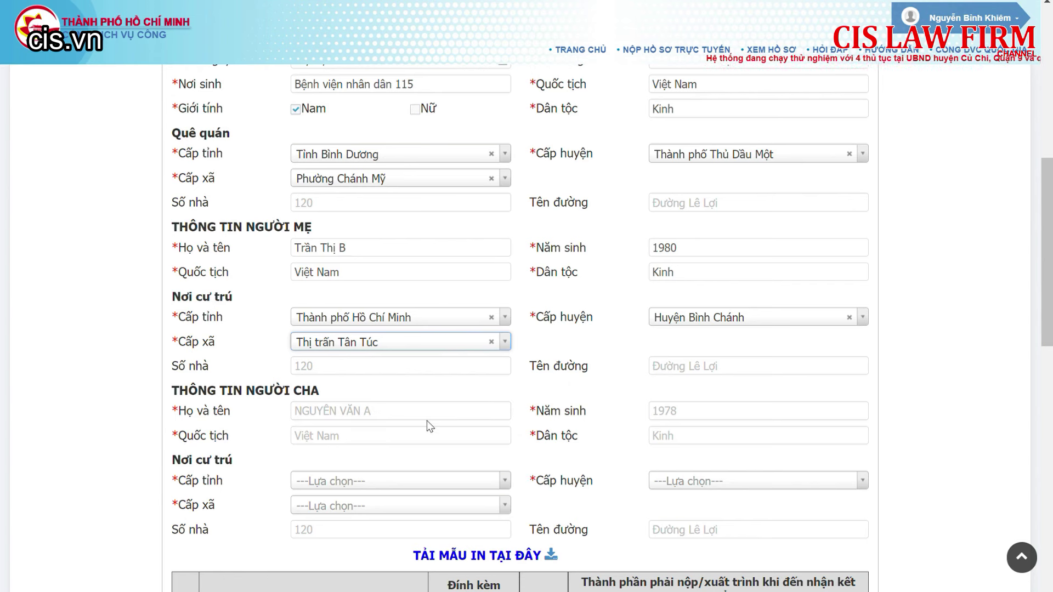
click(447, 418)
text(N)
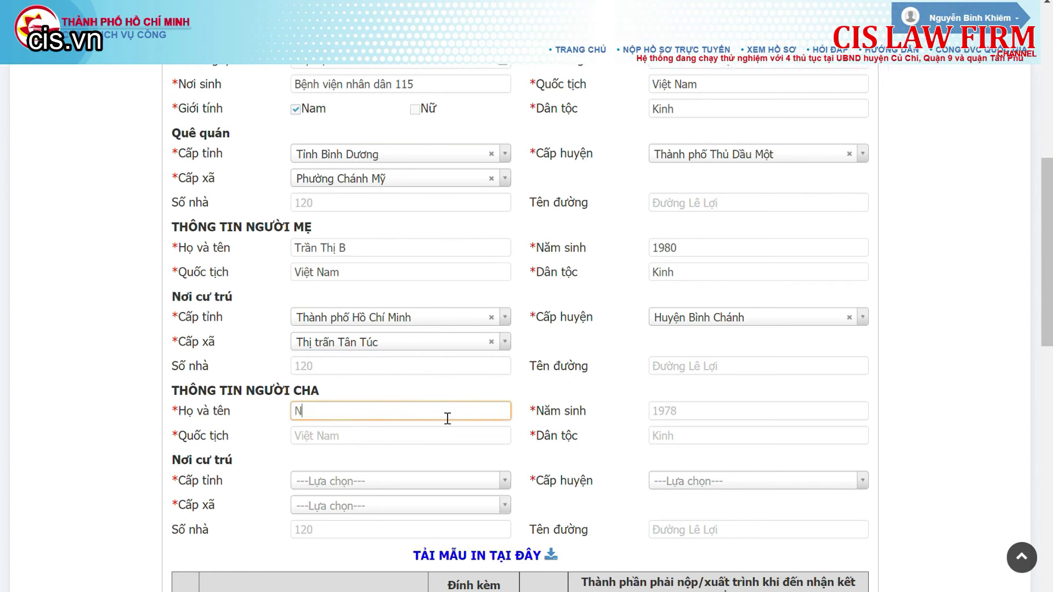
text(GUYỄN VĂN A)
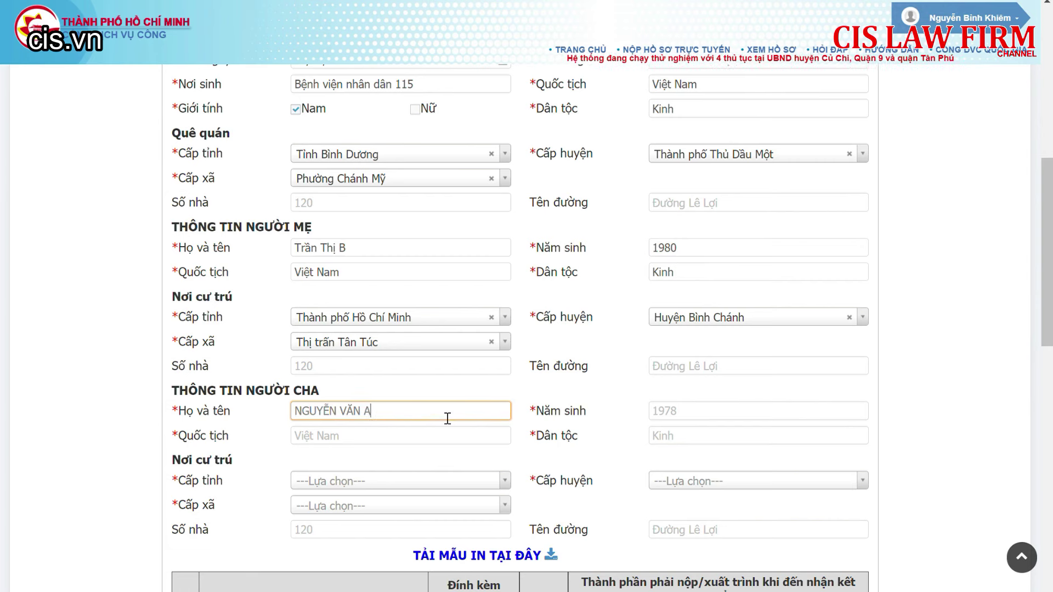
click(707, 423)
text(1980)
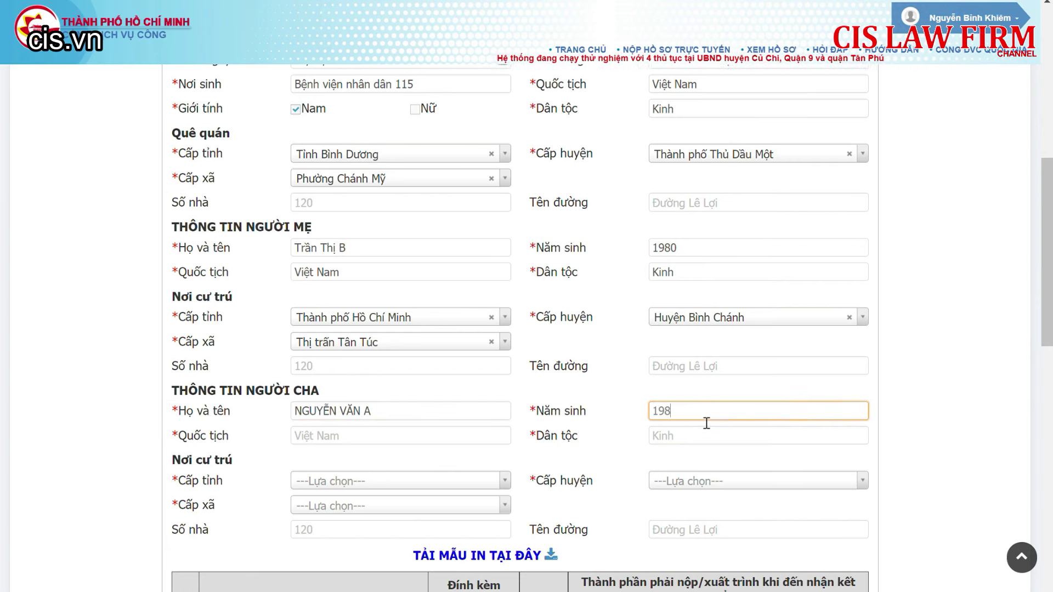
click(382, 442)
text(V)
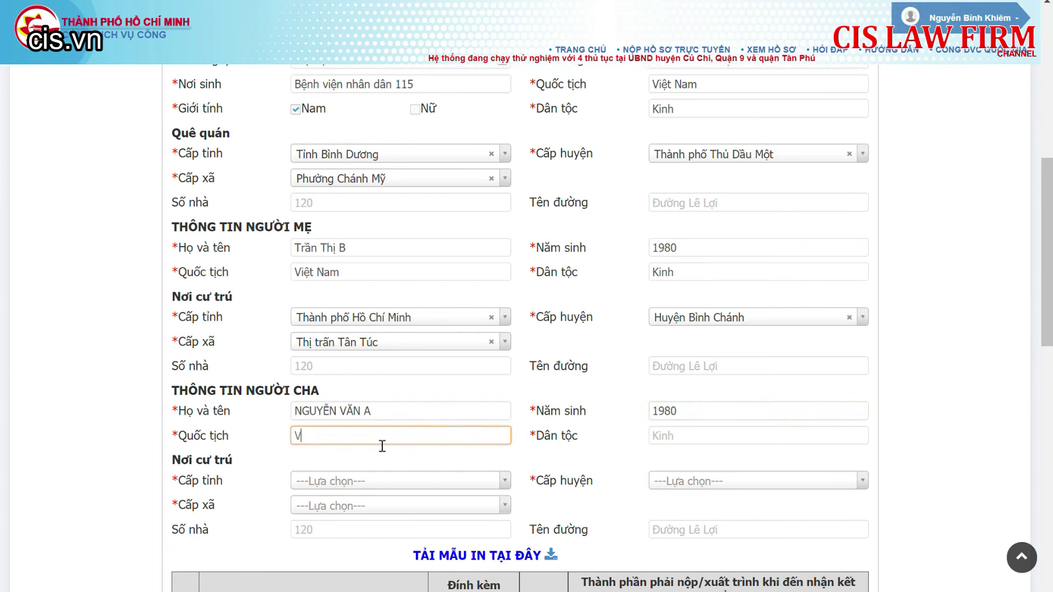
text(IỆT NAM)
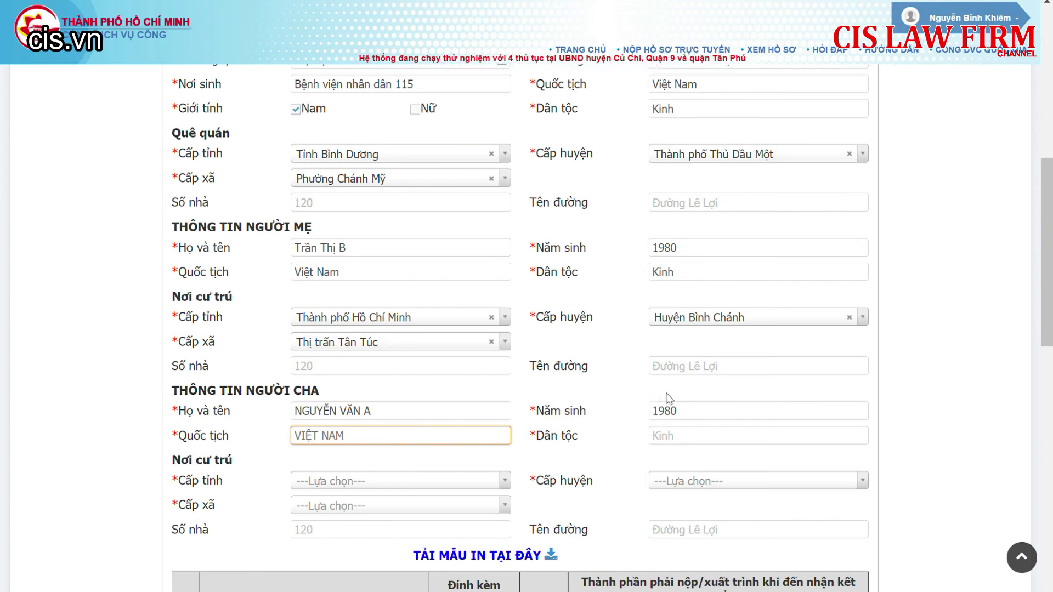
click(685, 441)
text(KINH)
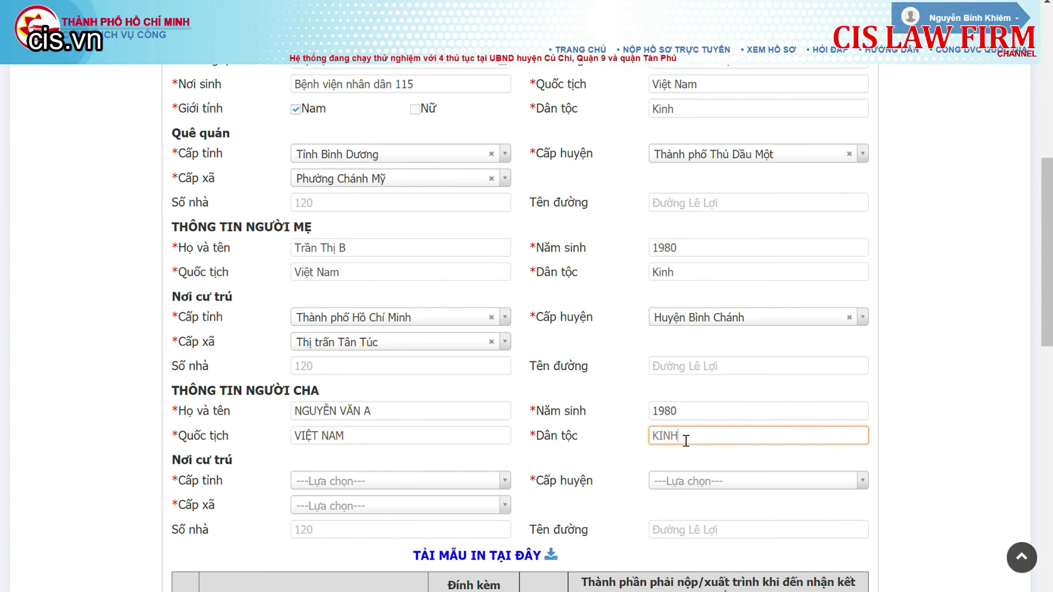
- Set the father's residence to Phường Chánh Mỹ, Thành phố Thủ Dầu Một, Tỉnh Bình Dương
click(509, 480)
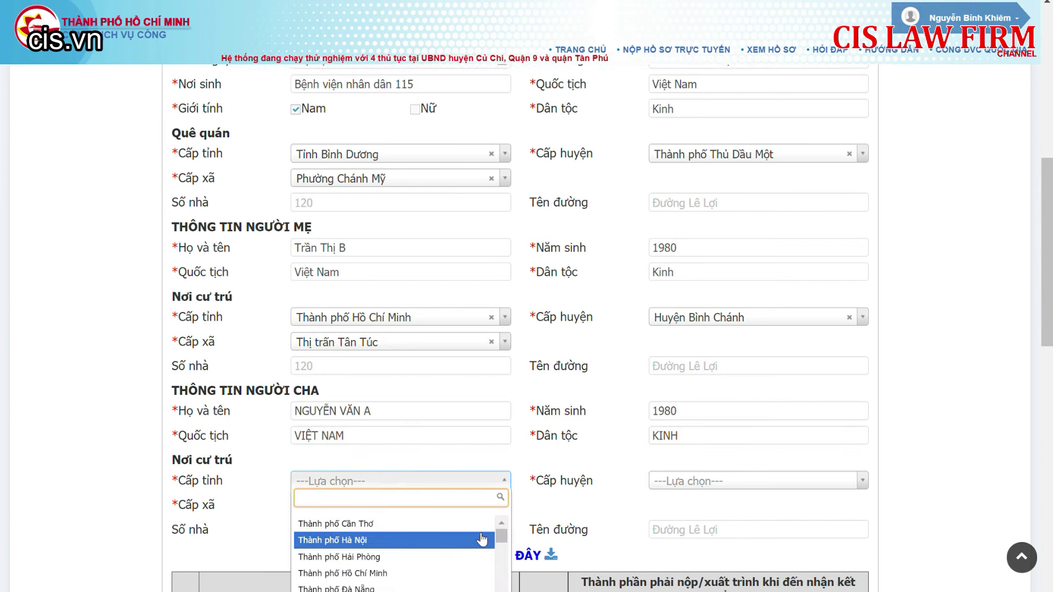
scroll(455, 554, down, 4)
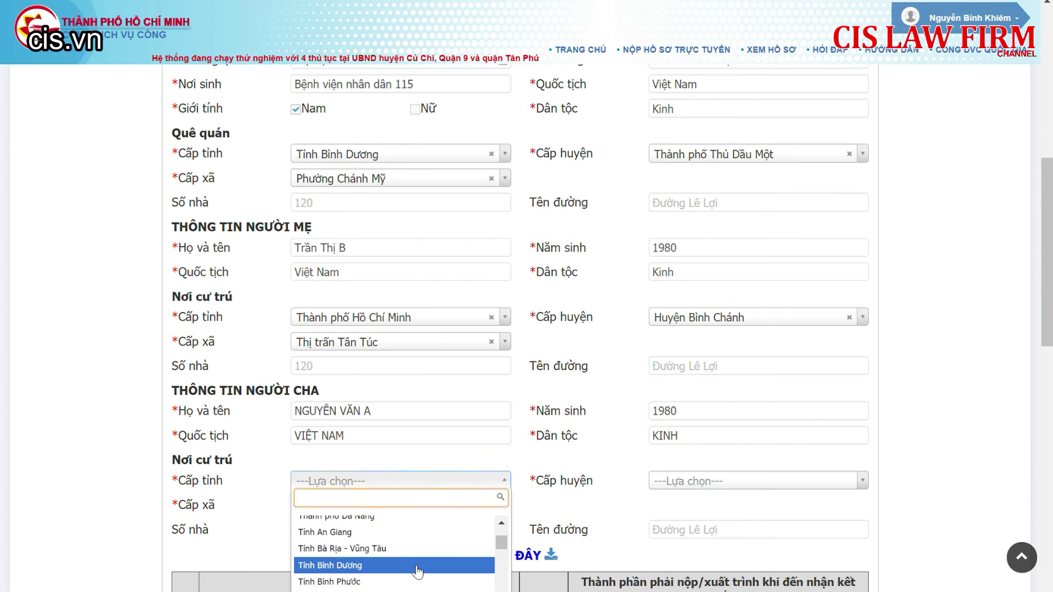
click(455, 563)
click(863, 482)
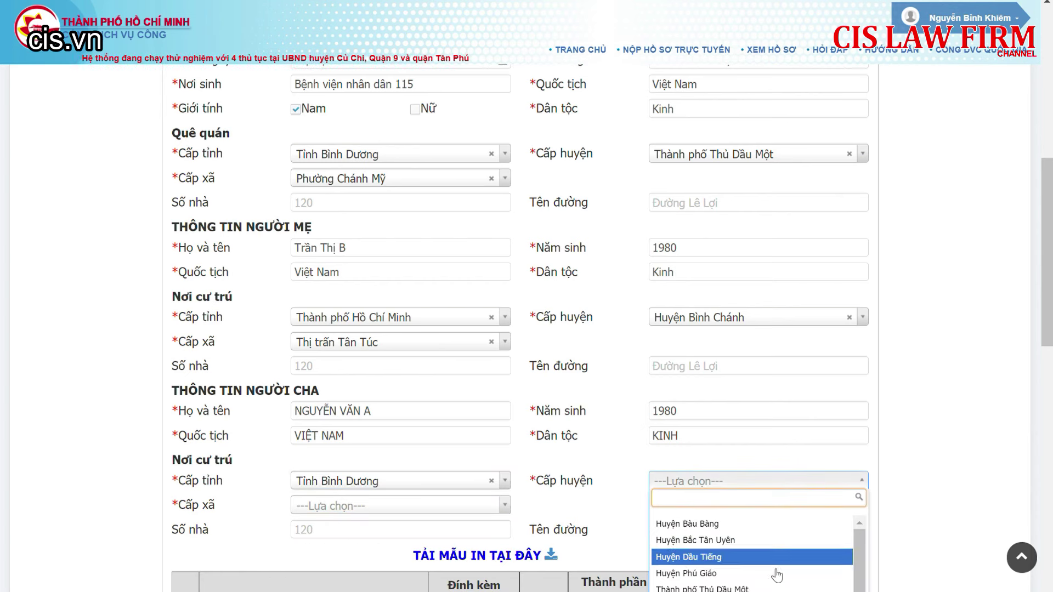
click(765, 588)
click(503, 506)
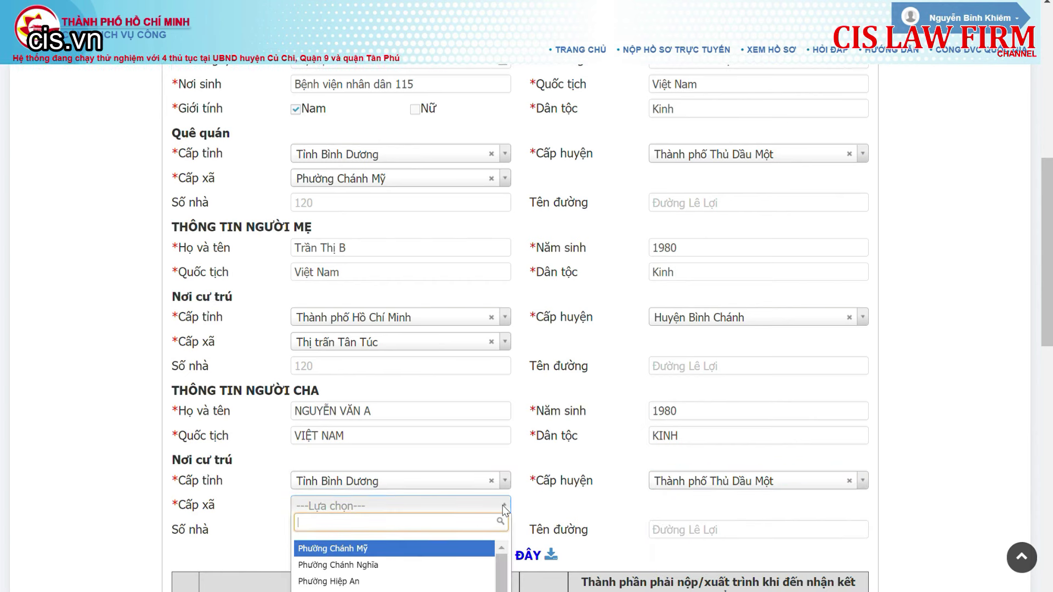
click(456, 549)
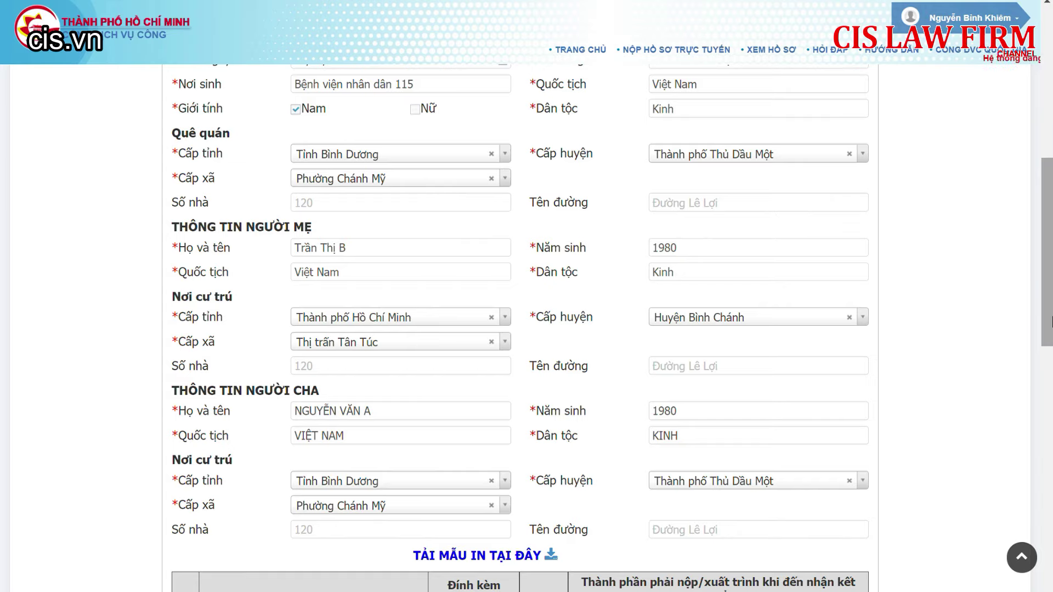
- Scroll down to the attachments table and the Lưu hồ sơ / Nộp hồ sơ buttons
drag(1051, 271, 1048, 442)
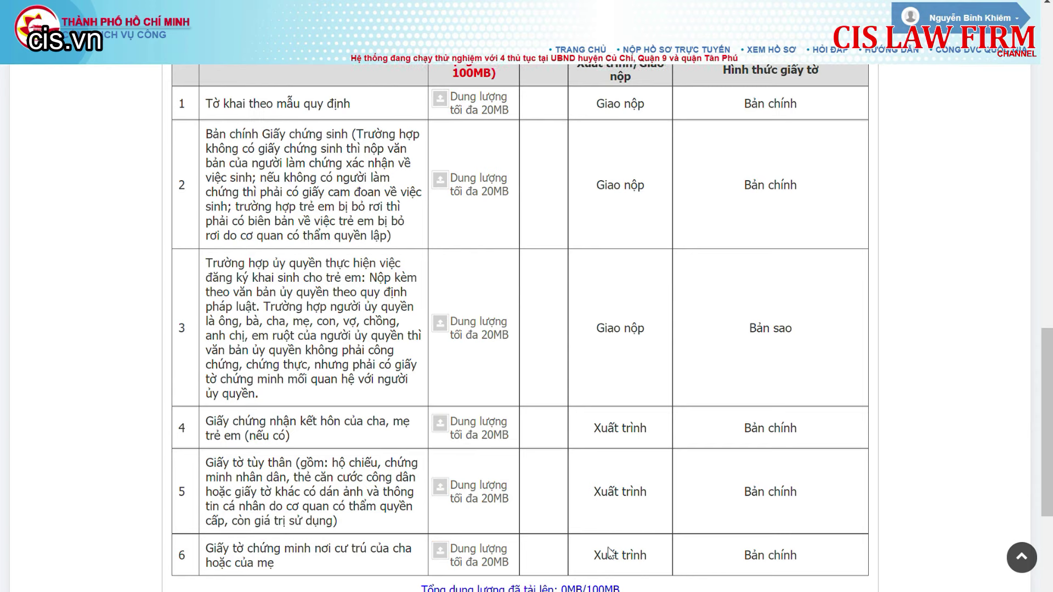
drag(1050, 485, 1049, 540)
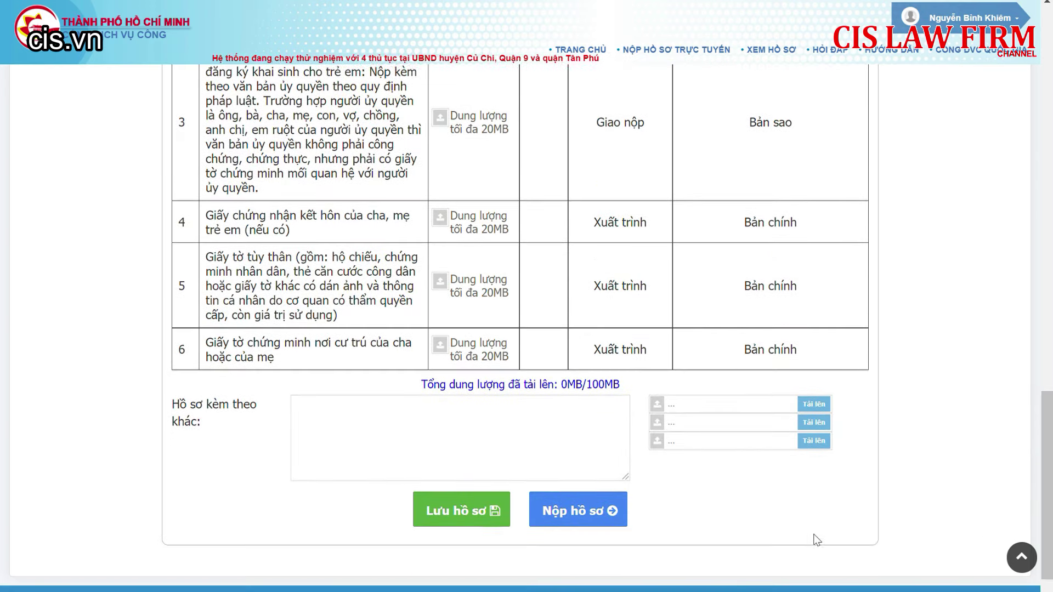